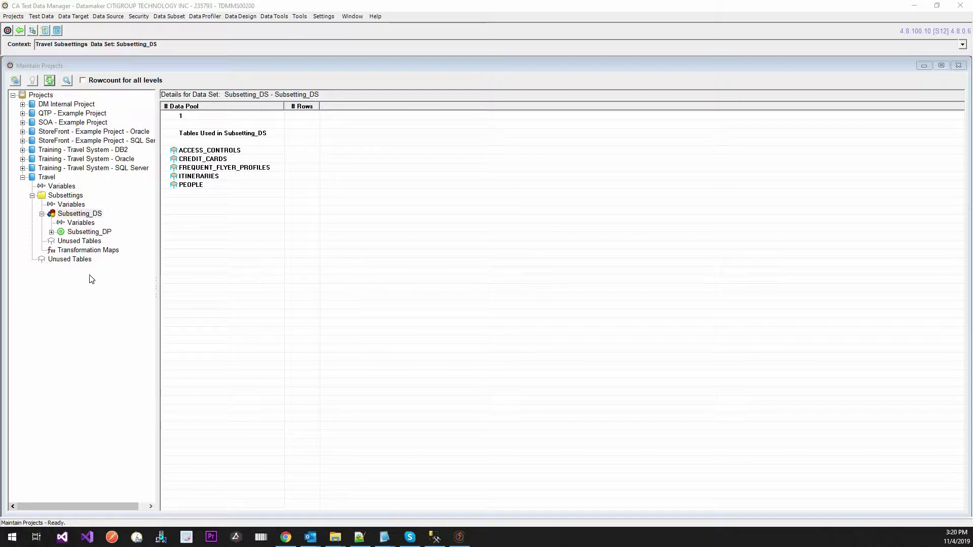
Step: Create a data set named Mapping_DS in the Travel project's Subsettings version
{"action": "left_click", "coordinate": [113, 251]}
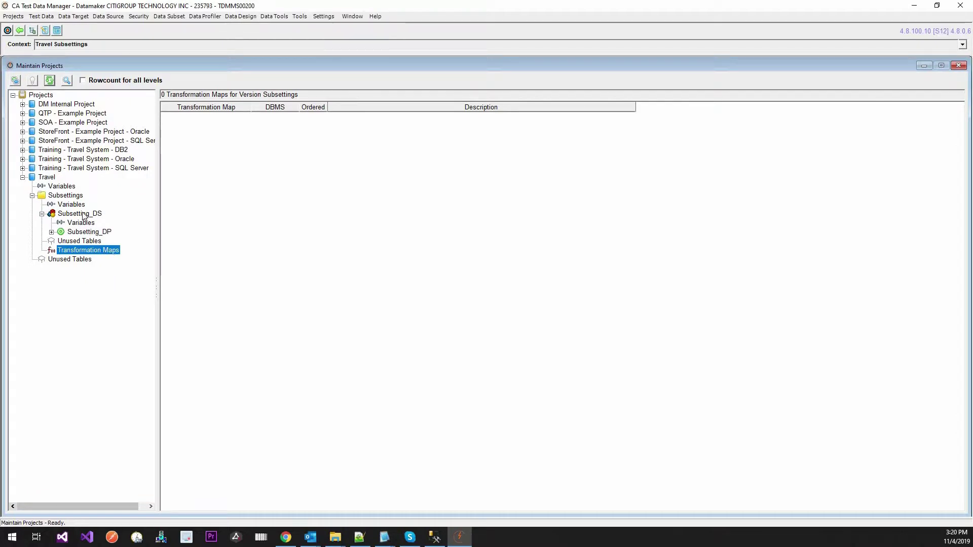
{"action": "right_click", "coordinate": [76, 196]}
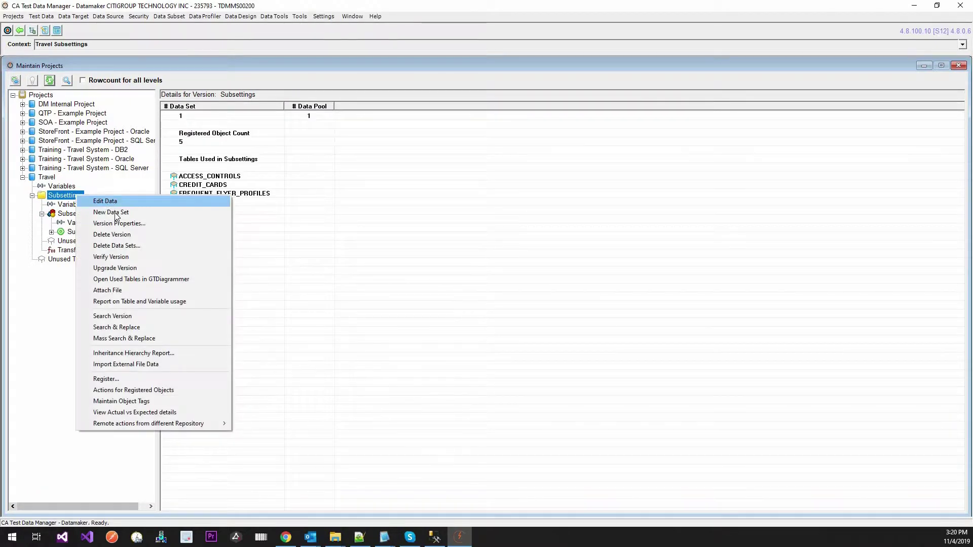
{"action": "left_click", "coordinate": [109, 212]}
{"action": "type", "text": "Mapping_DS"}
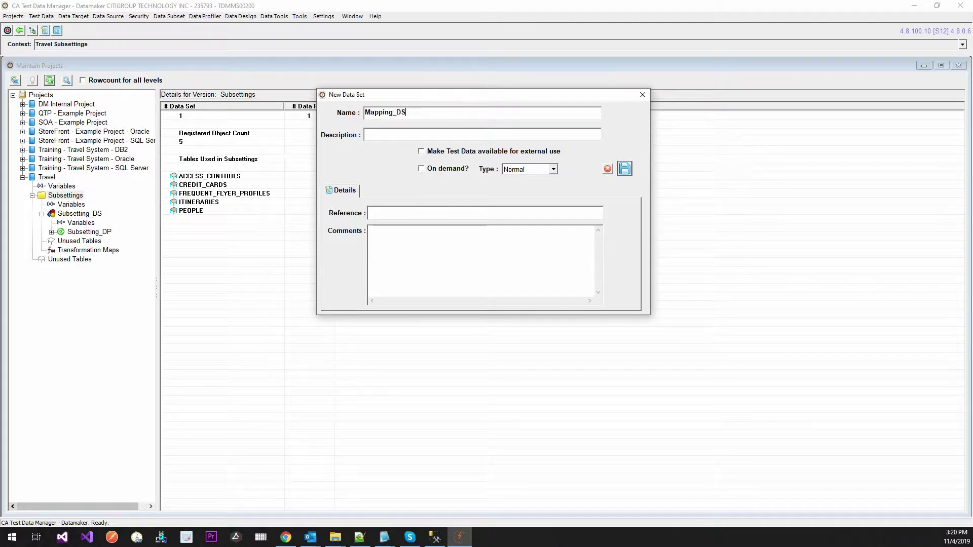
{"action": "key", "text": "Tab"}
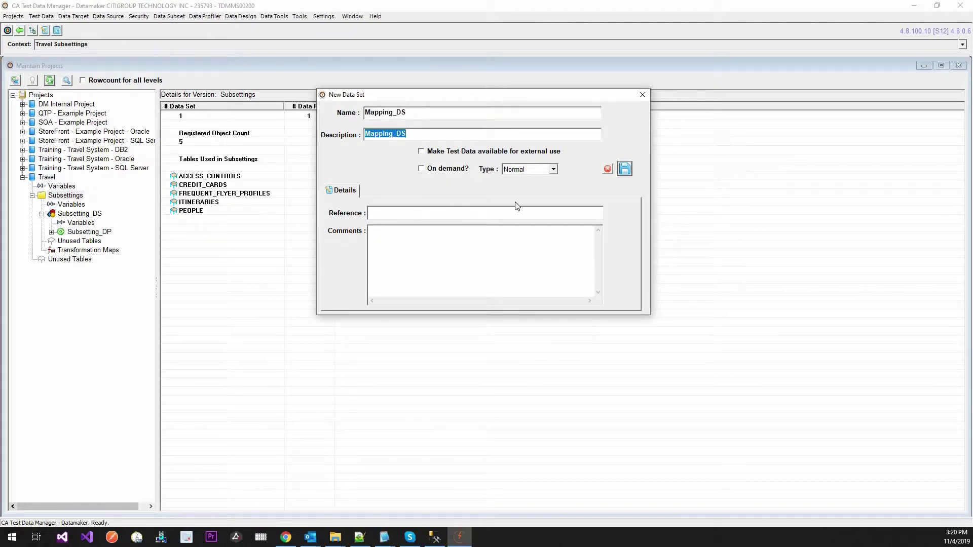
{"action": "left_click", "coordinate": [625, 169]}
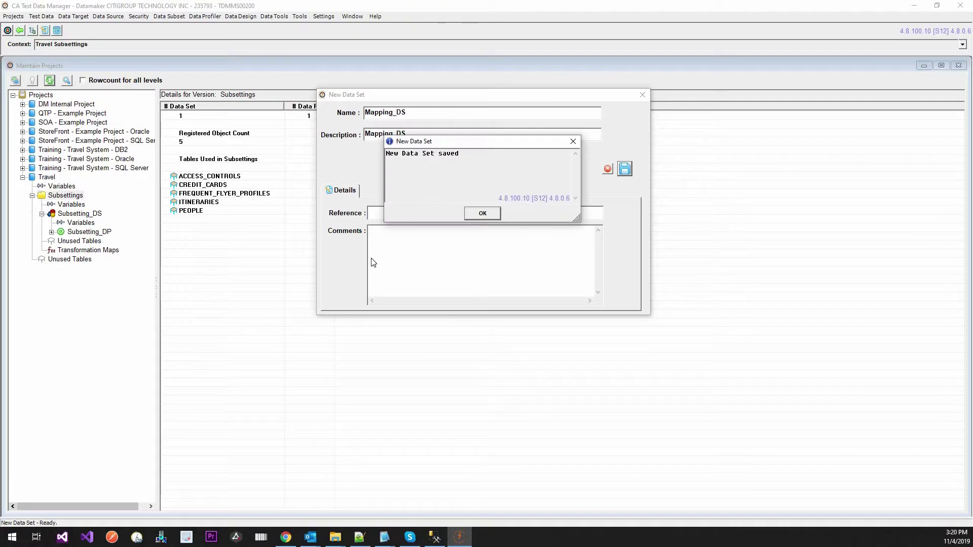
{"action": "key", "text": "Return"}
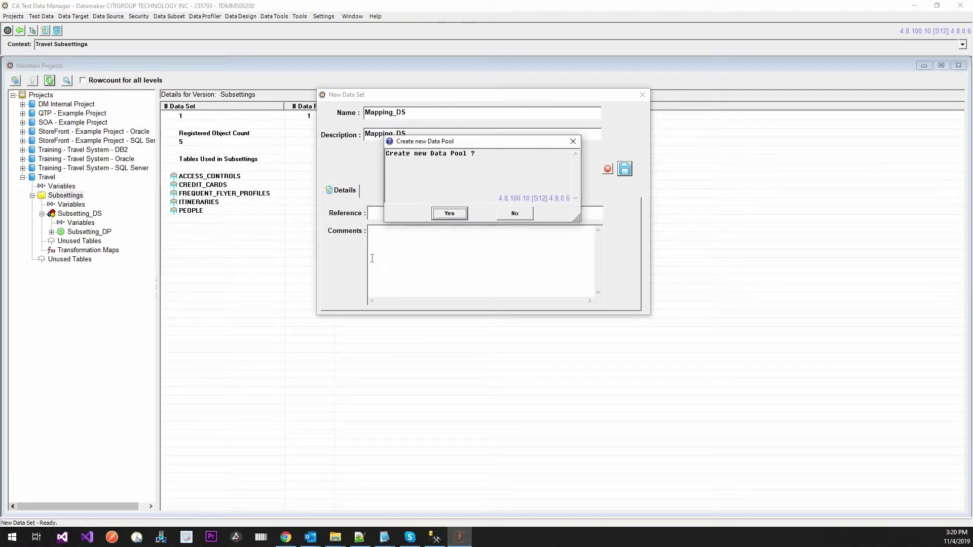
{"action": "key", "text": "Return"}
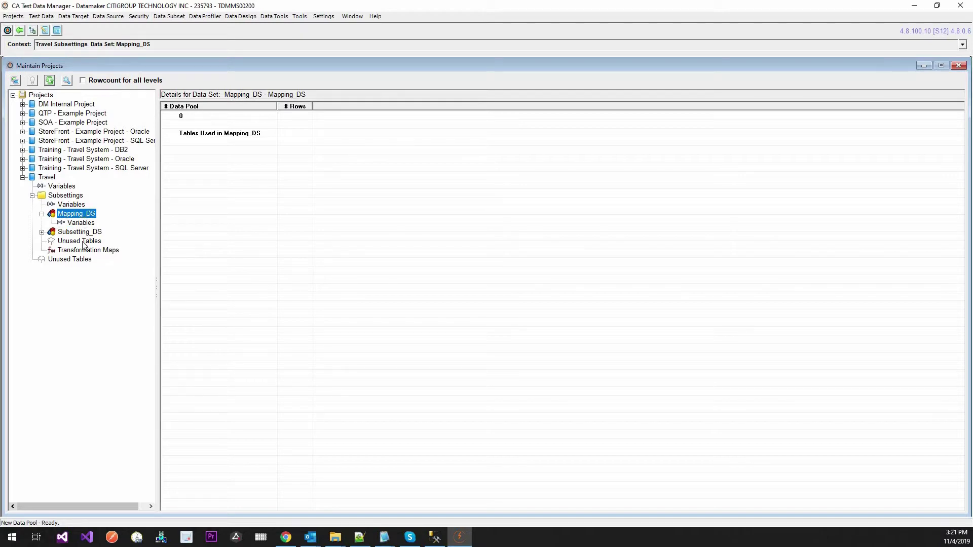
Step: Create a Normal-type data pool named Mapping_DP under the Mapping_DS data set
{"action": "right_click", "coordinate": [84, 214]}
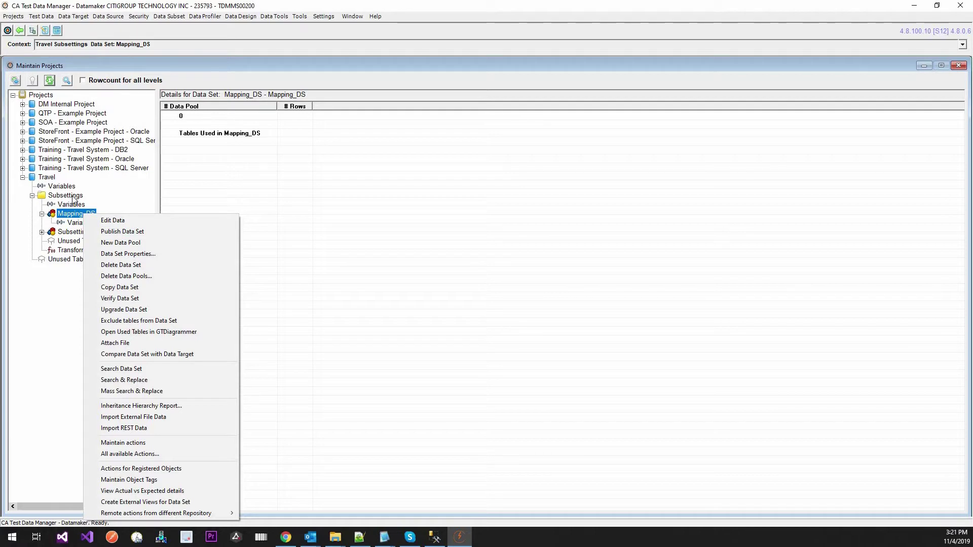
{"action": "left_click", "coordinate": [142, 242]}
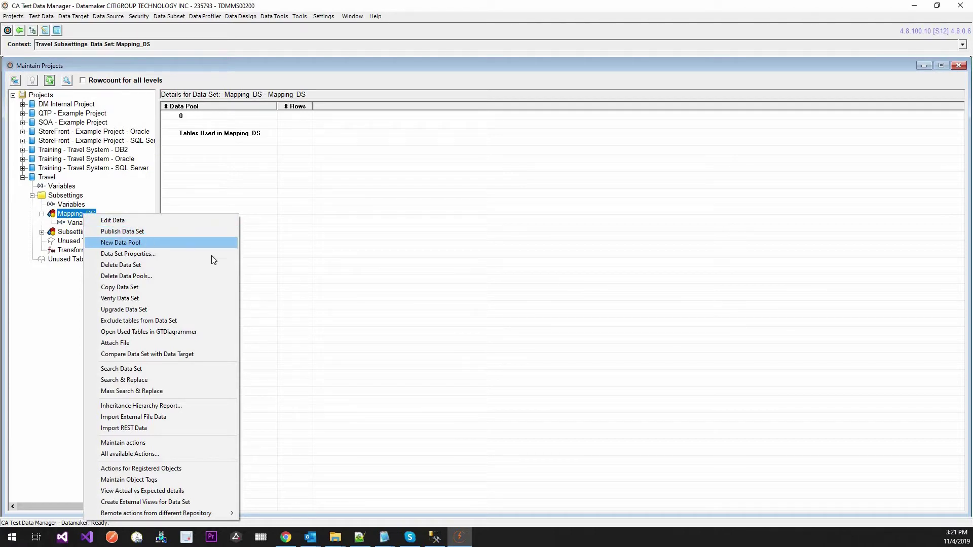
{"action": "type", "text": "Map"}
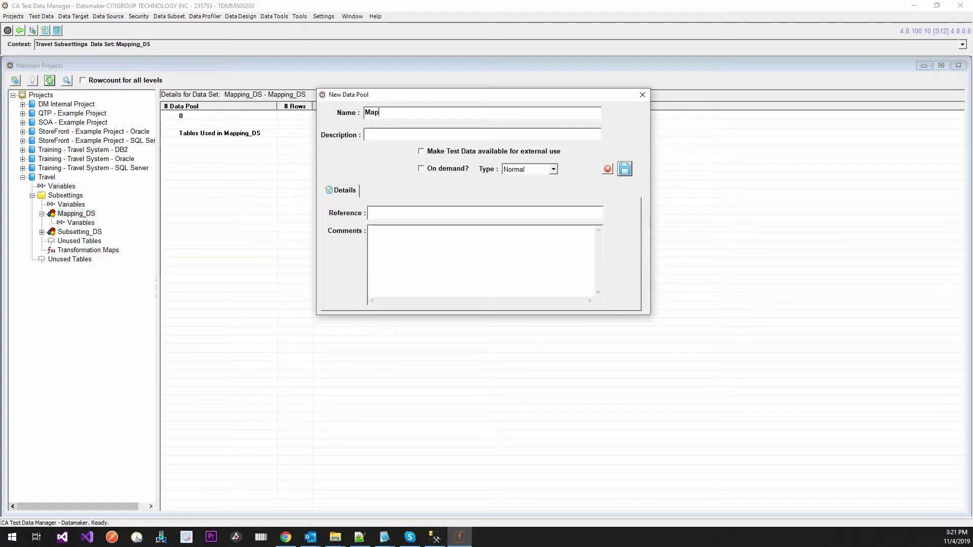
{"action": "type", "text": "ping_DP"}
{"action": "key", "text": "Tab"}
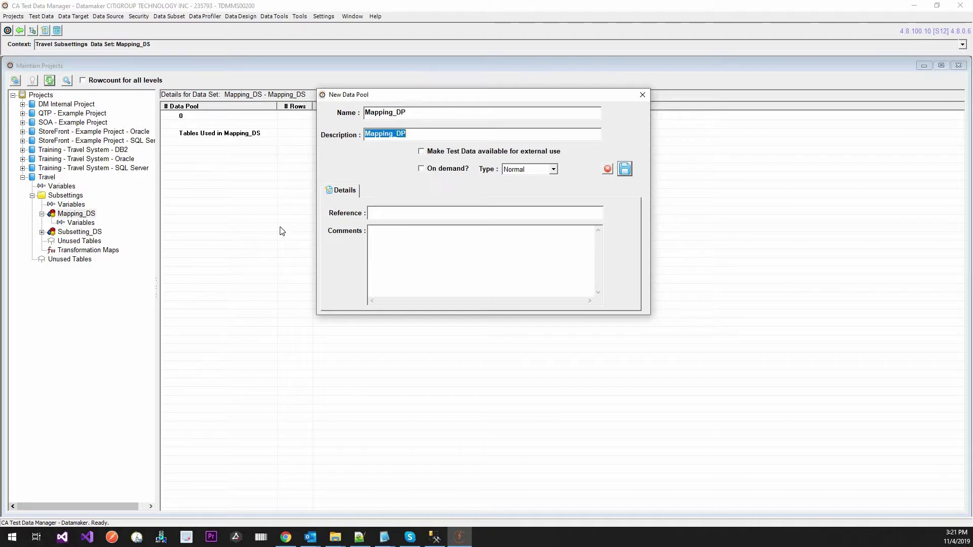
{"action": "left_click", "coordinate": [542, 173]}
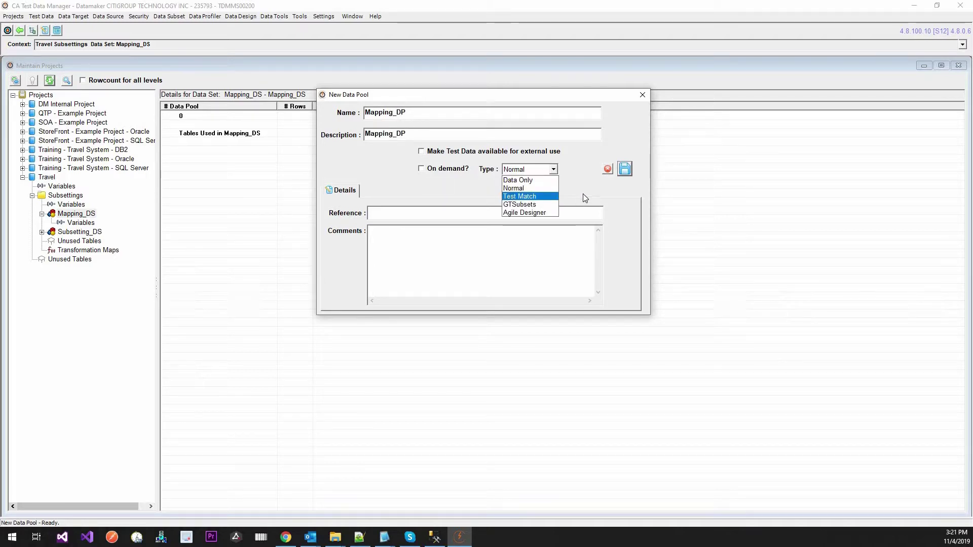
{"action": "left_click", "coordinate": [623, 174]}
{"action": "left_click", "coordinate": [623, 173]}
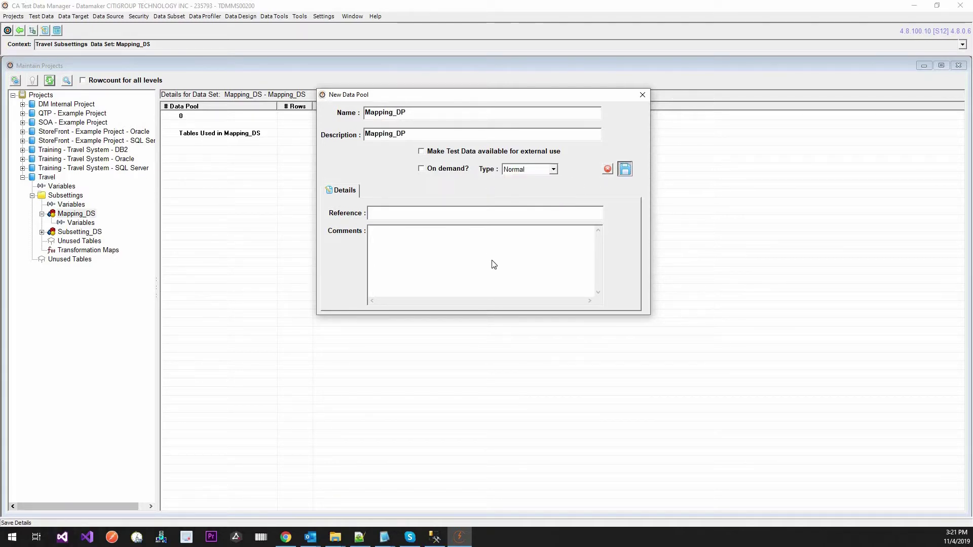
{"action": "left_click", "coordinate": [483, 214]}
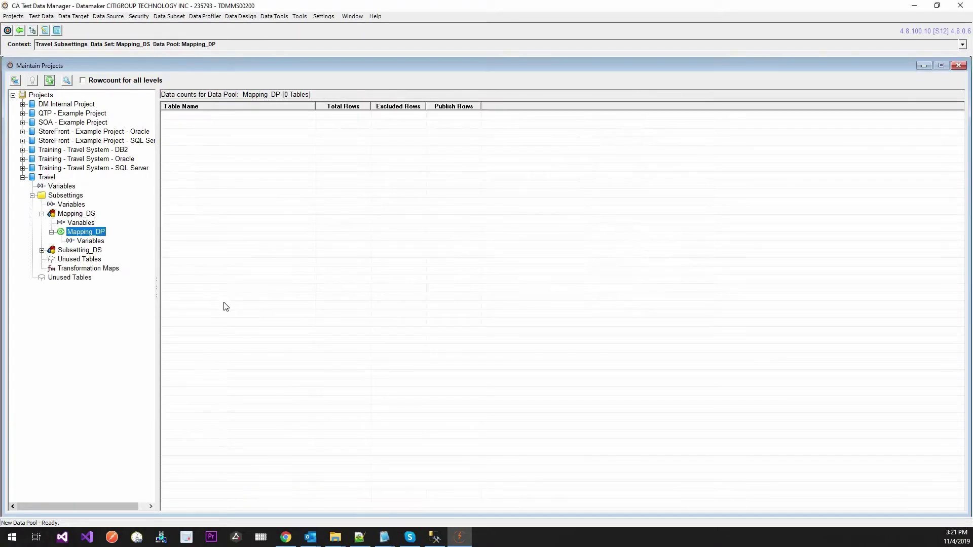
Step: Query all rows of the dbo.PEOPLE table in the Travel_E data target
{"action": "left_click", "coordinate": [8, 30]}
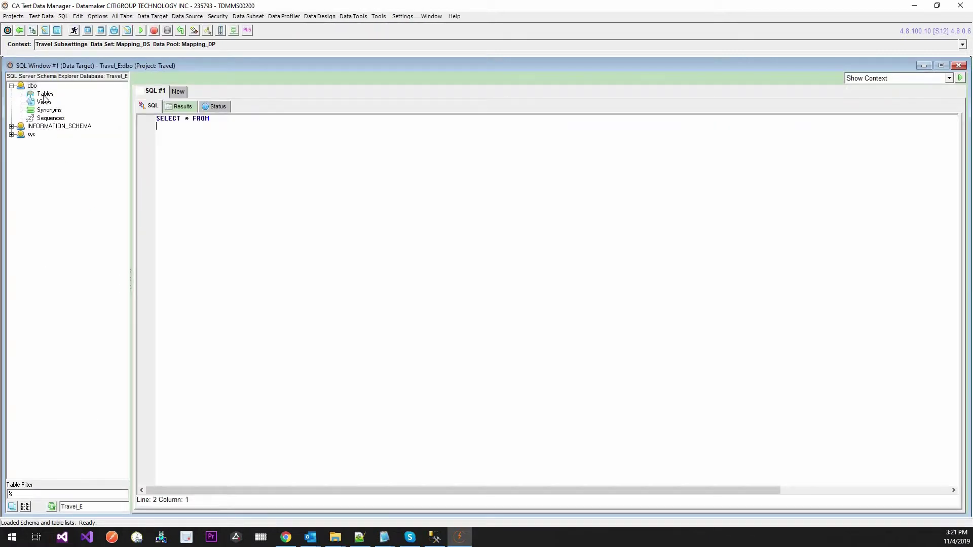
{"action": "scroll", "coordinate": [56, 365], "scroll_direction": "down", "scroll_amount": 4}
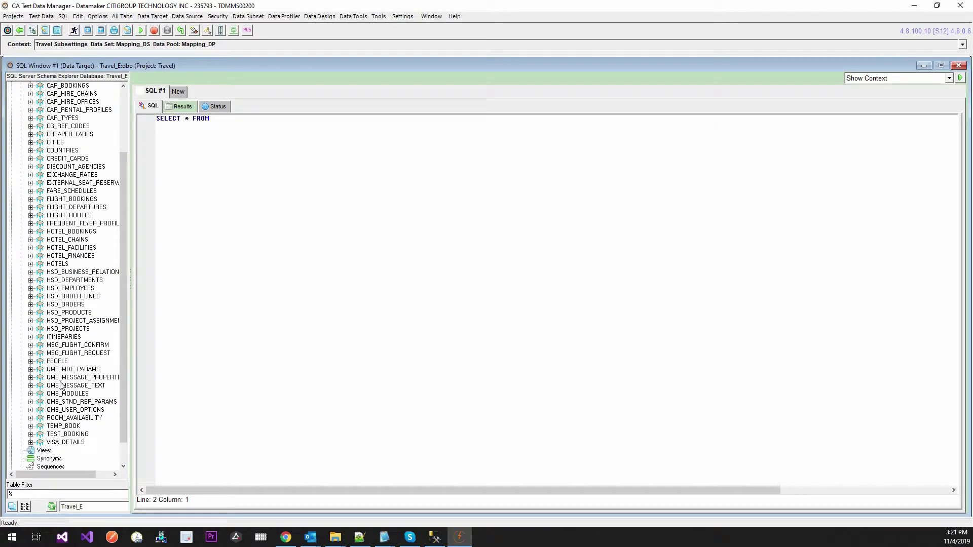
{"action": "double_click", "coordinate": [56, 362]}
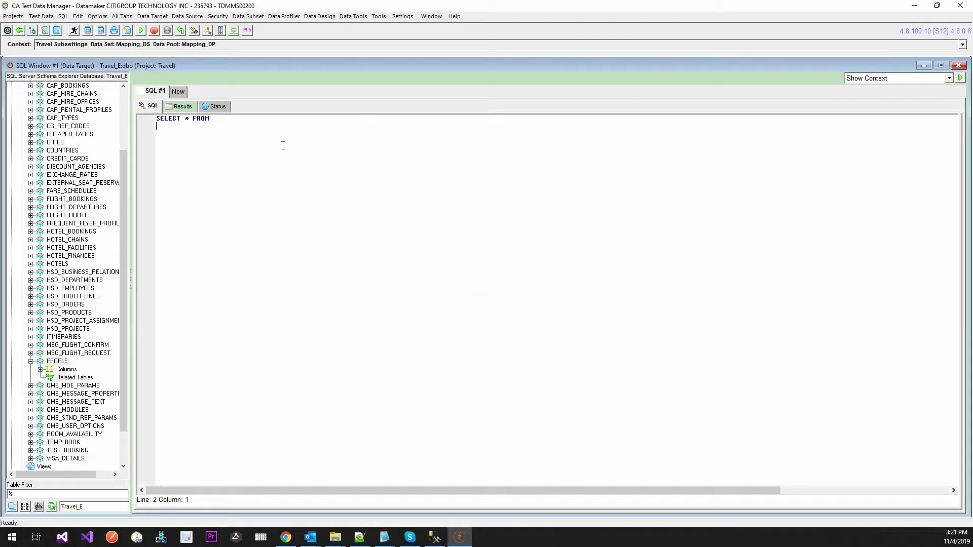
{"action": "left_click_drag", "start_coordinate": [81, 362], "coordinate": [223, 226]}
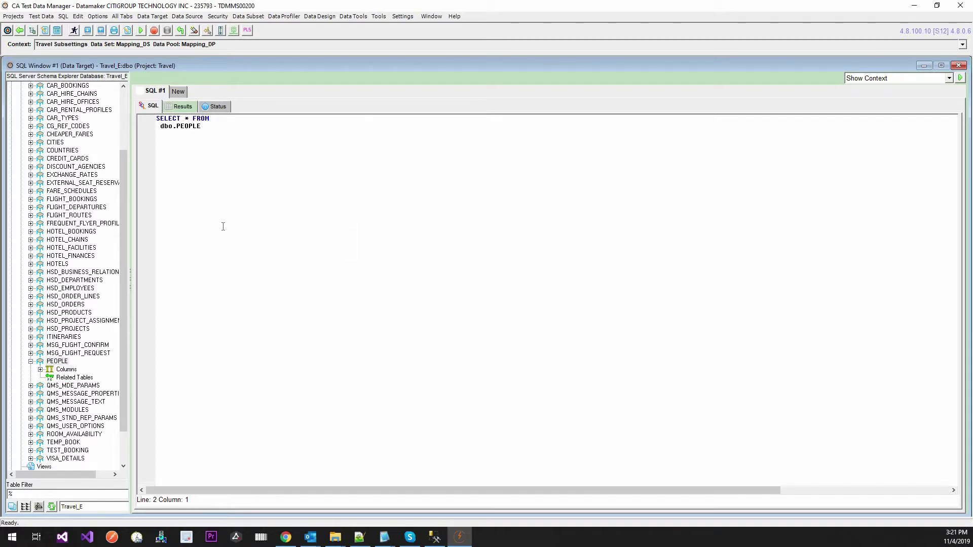
{"action": "left_click", "coordinate": [141, 31]}
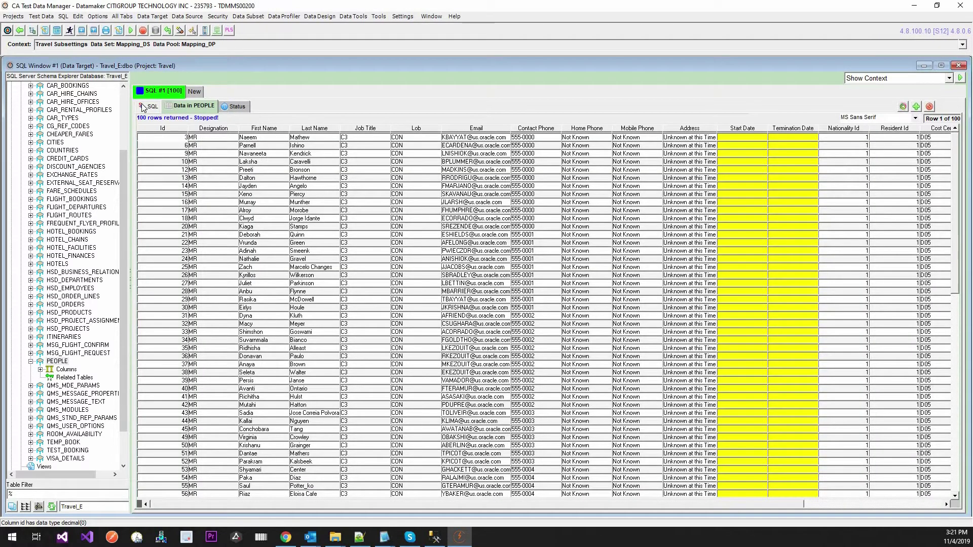
Step: Rewrite the target query as "Delete dbo.PEOPLE" and run it to empty the table
{"action": "left_click", "coordinate": [143, 105]}
{"action": "key", "text": "Left"}
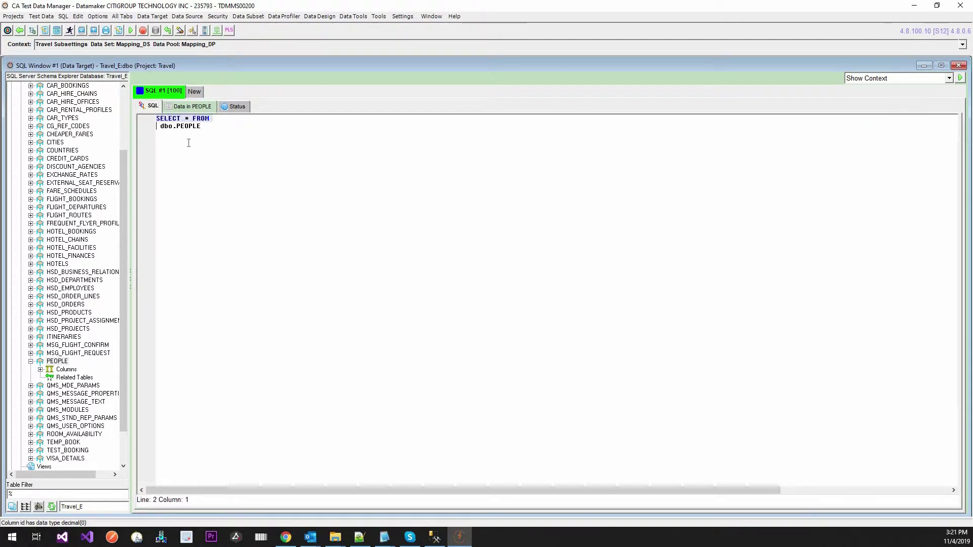
{"action": "key", "text": "shift+Home"}
{"action": "type", "text": "DEle"}
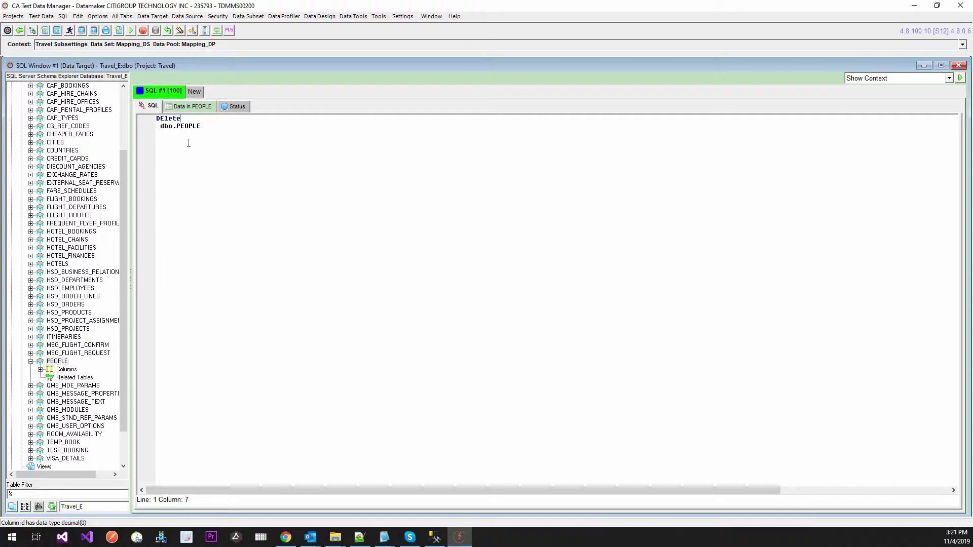
{"action": "key", "text": "BackSpace"}
{"action": "type", "text": "elete"}
{"action": "left_click", "coordinate": [131, 31]}
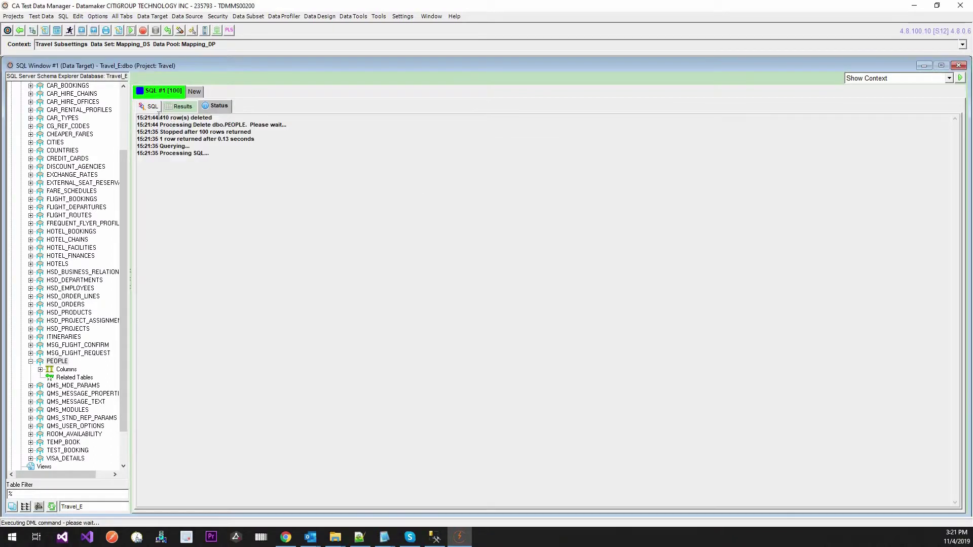
Step: Change the target statement back to "Select * From dbo.PEOPLE" and run it to check the table's contents
{"action": "left_click", "coordinate": [151, 111]}
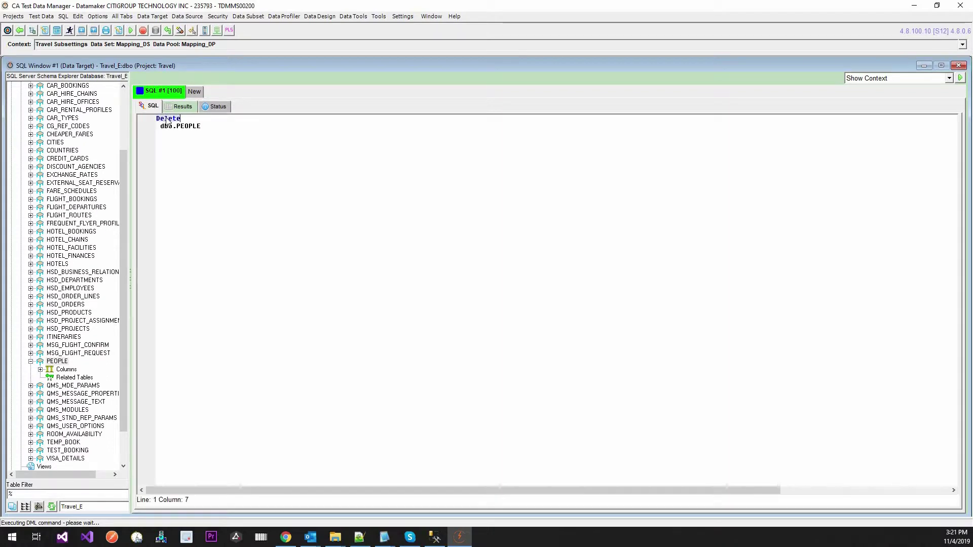
{"action": "double_click", "coordinate": [166, 119]}
{"action": "type", "text": "Select * F"}
{"action": "key", "text": "BackSpace"}
{"action": "key", "text": "BackSpace"}
{"action": "type", "text": "rom"}
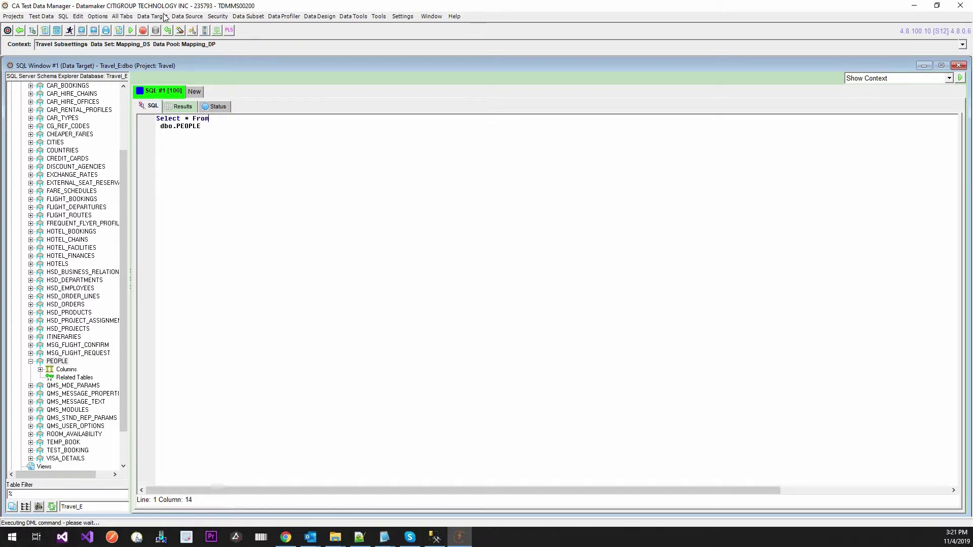
{"action": "key", "text": "F5"}
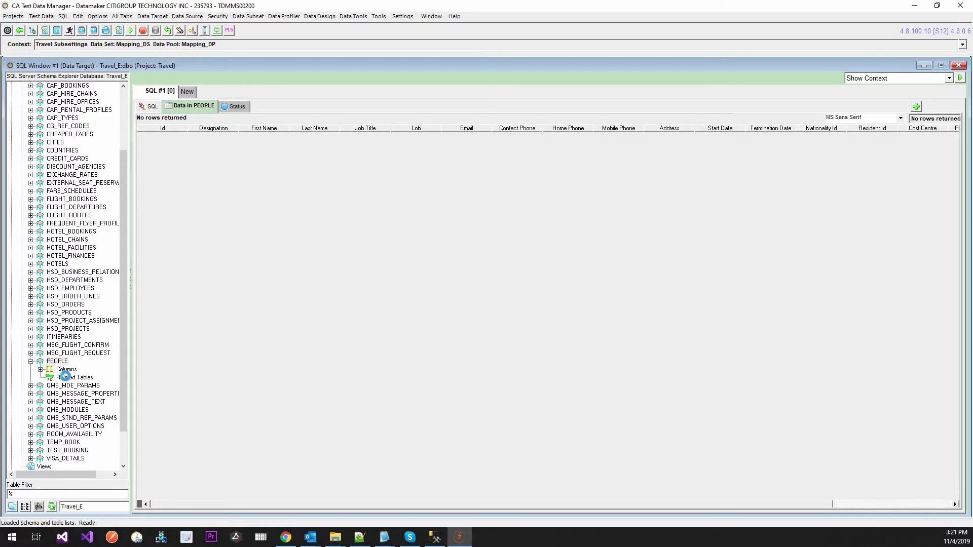
Step: Open a SQL window on the Travel data source and query all rows of its dbo.PEOPLE table
{"action": "key", "text": "ctrl+Tab"}
{"action": "double_click", "coordinate": [45, 94]}
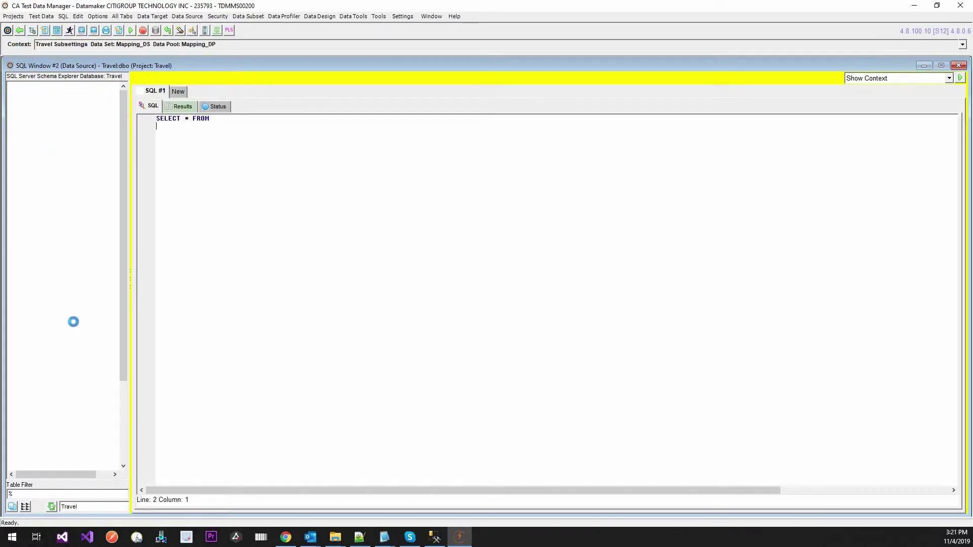
{"action": "scroll", "coordinate": [65, 374], "scroll_direction": "down", "scroll_amount": 5}
{"action": "scroll", "coordinate": [60, 338], "scroll_direction": "up", "scroll_amount": 3}
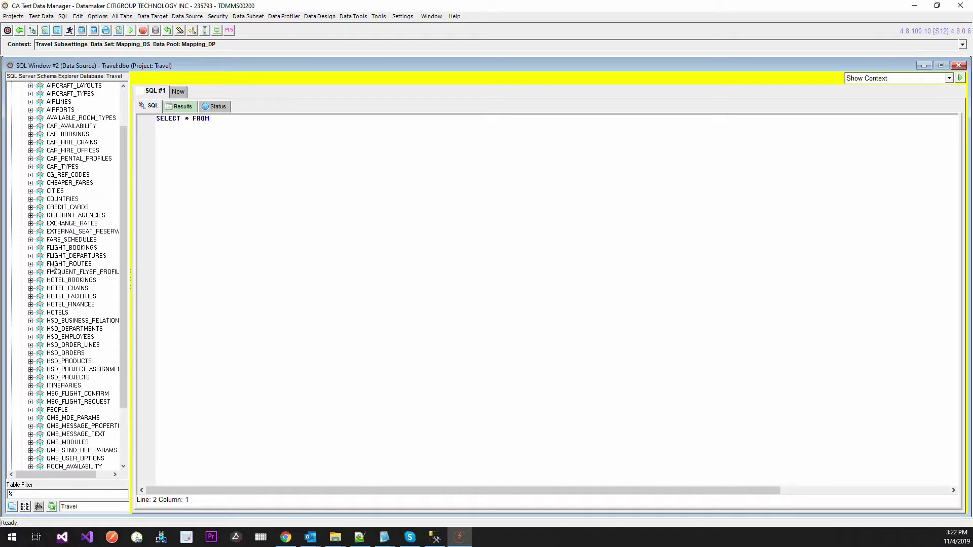
{"action": "scroll", "coordinate": [60, 338], "scroll_direction": "down", "scroll_amount": 3}
{"action": "double_click", "coordinate": [60, 338]}
{"action": "left_click_drag", "start_coordinate": [60, 339], "coordinate": [234, 404]}
{"action": "key", "text": "End"}
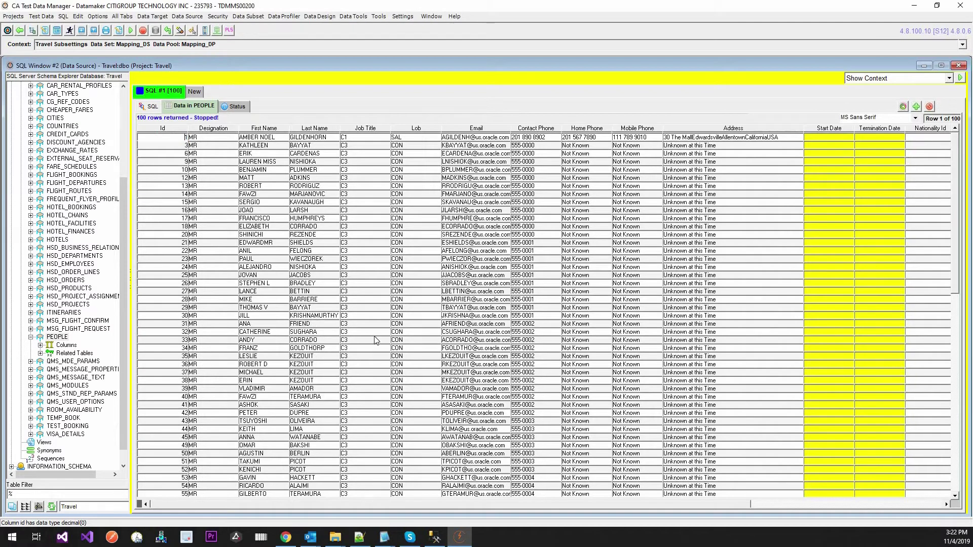
{"action": "left_click", "coordinate": [116, 16]}
{"action": "left_click", "coordinate": [408, 104]}
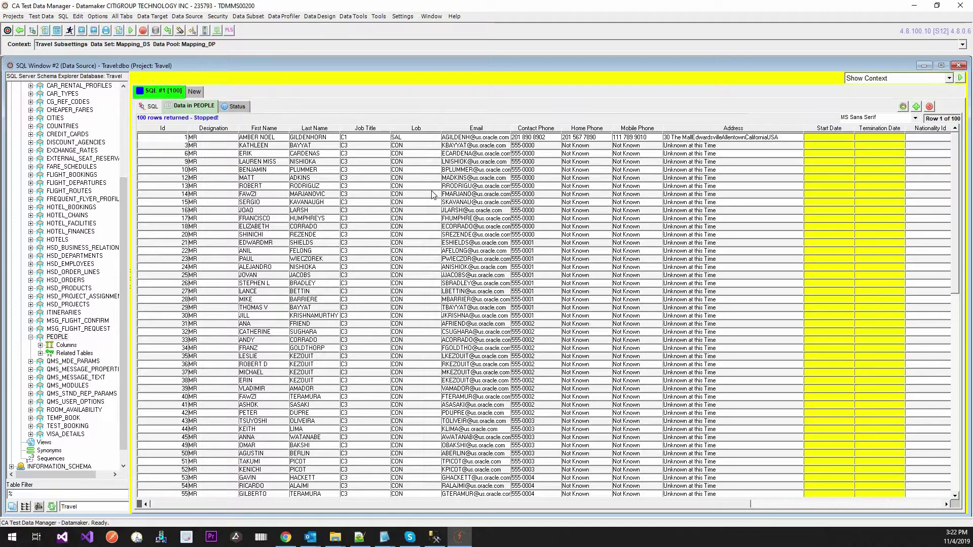
Step: Add the condition "Where address = 'Unknown at this Time'" to the source PEOPLE query, taking the quoted value from the Notepad2 note
{"action": "left_click", "coordinate": [384, 538]}
{"action": "left_click", "coordinate": [378, 486]}
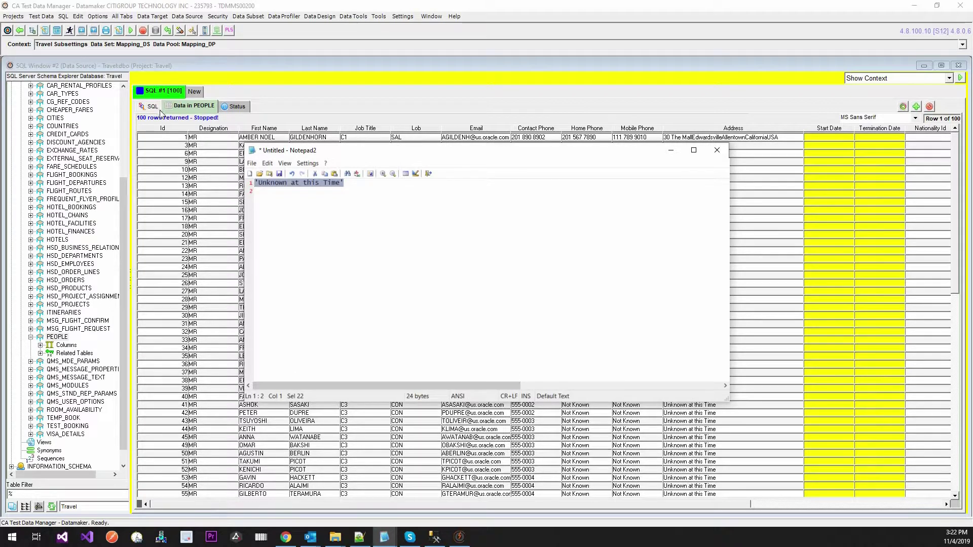
{"action": "left_click", "coordinate": [160, 110]}
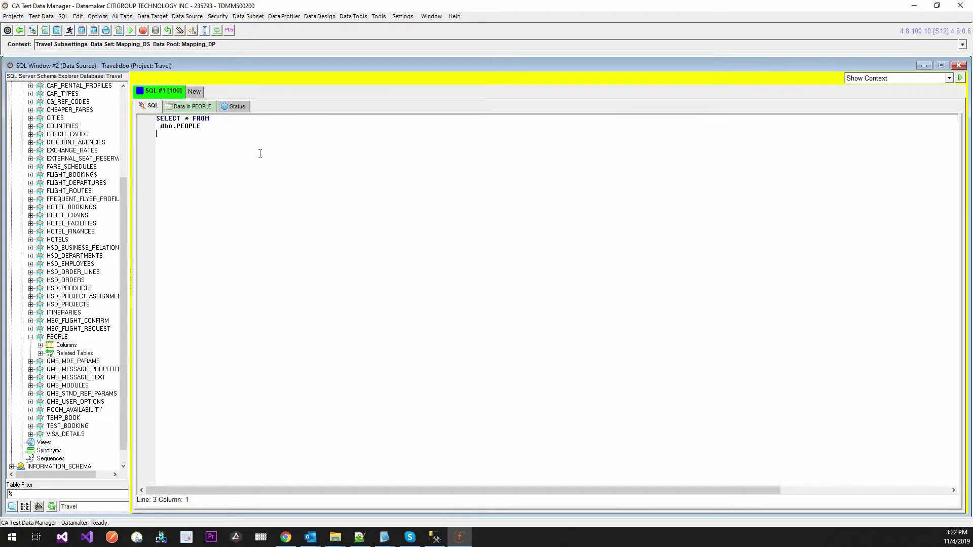
{"action": "type", "text": "Where ad"}
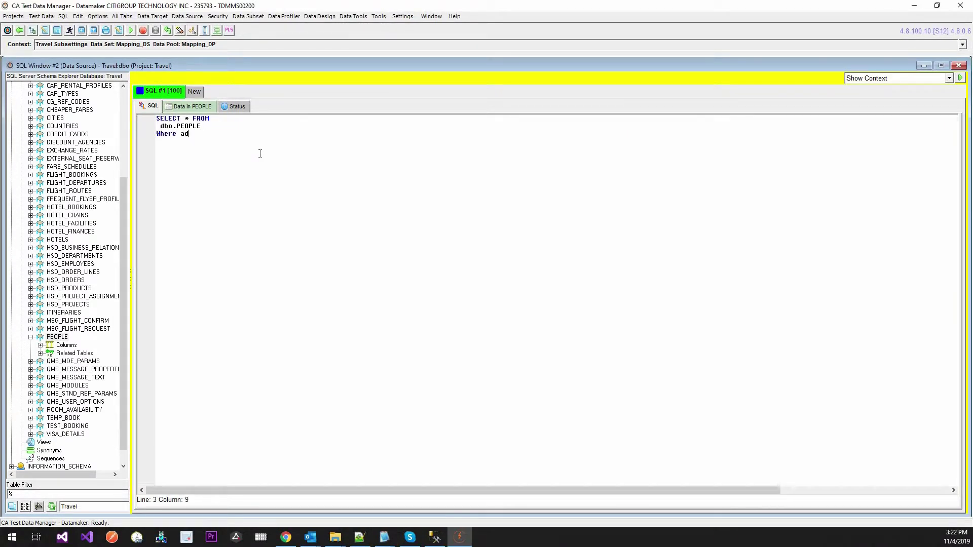
{"action": "type", "text": "dress = ''Unknown at this Time''"}
{"action": "key", "text": "BackSpace"}
{"action": "key", "text": "Left"}
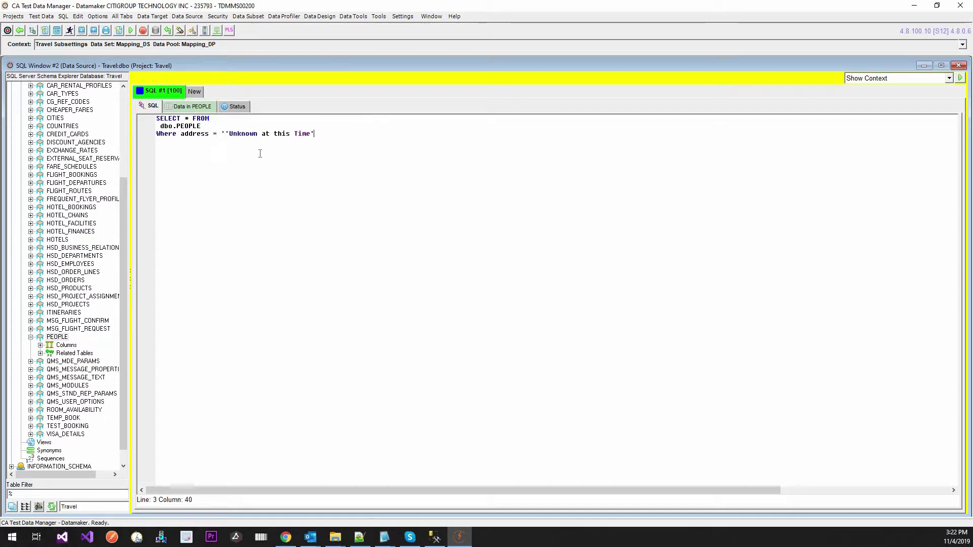
{"action": "key", "text": "ctrl+Left"}
{"action": "key", "text": "ctrl+Left"}
{"action": "key", "text": "ctrl+Left"}
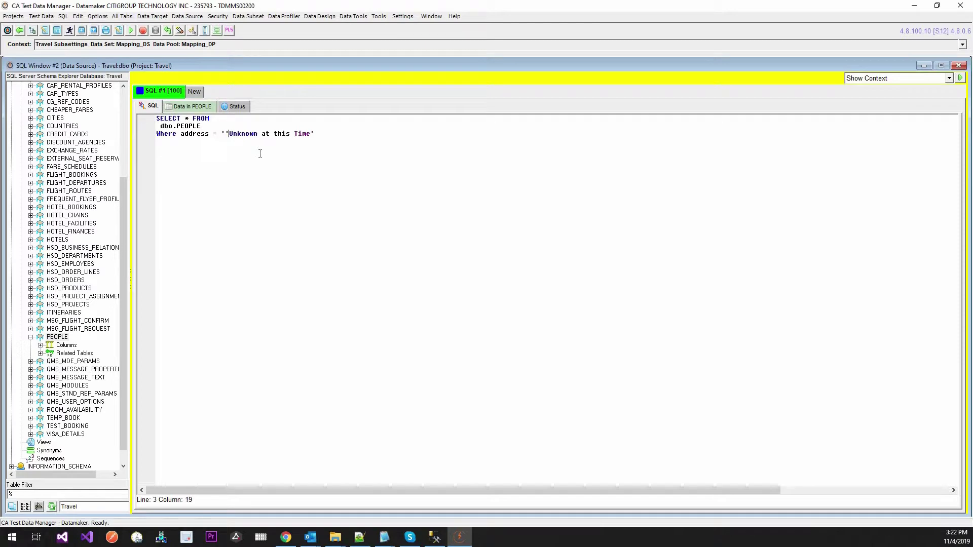
{"action": "key", "text": "BackSpace"}
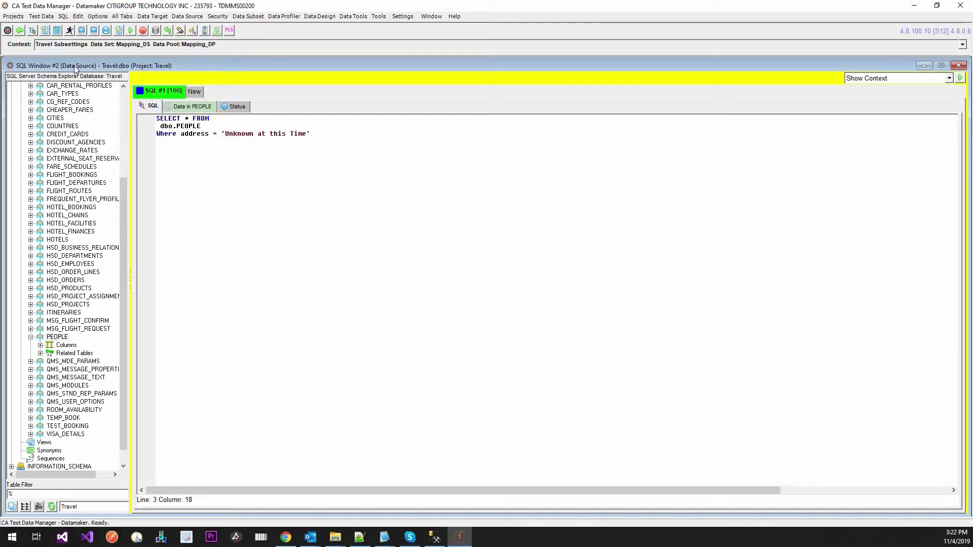
Step: Run the filtered source PEOPLE query and write all returned rows to the data target
{"action": "left_click", "coordinate": [130, 30]}
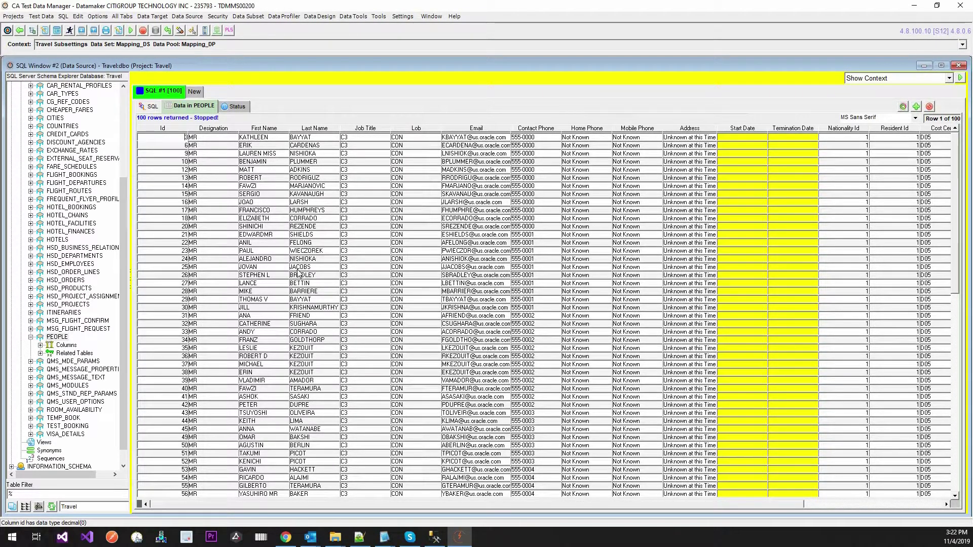
{"action": "left_click", "coordinate": [948, 78]}
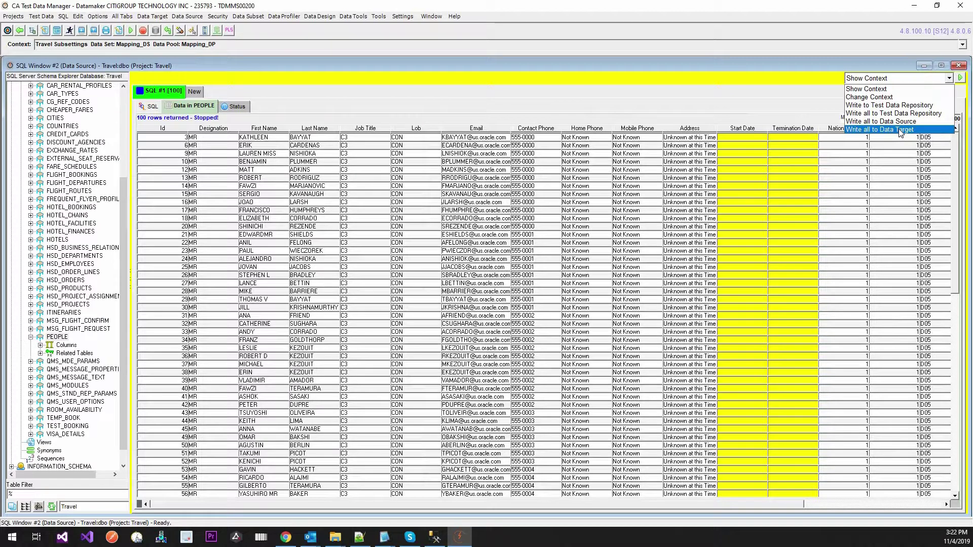
{"action": "key", "text": "Return"}
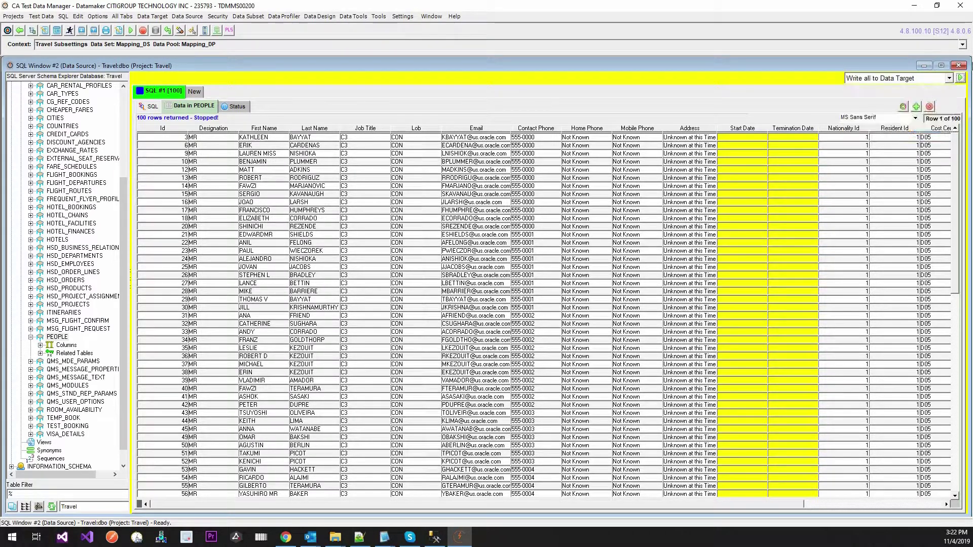
{"action": "left_click", "coordinate": [961, 79]}
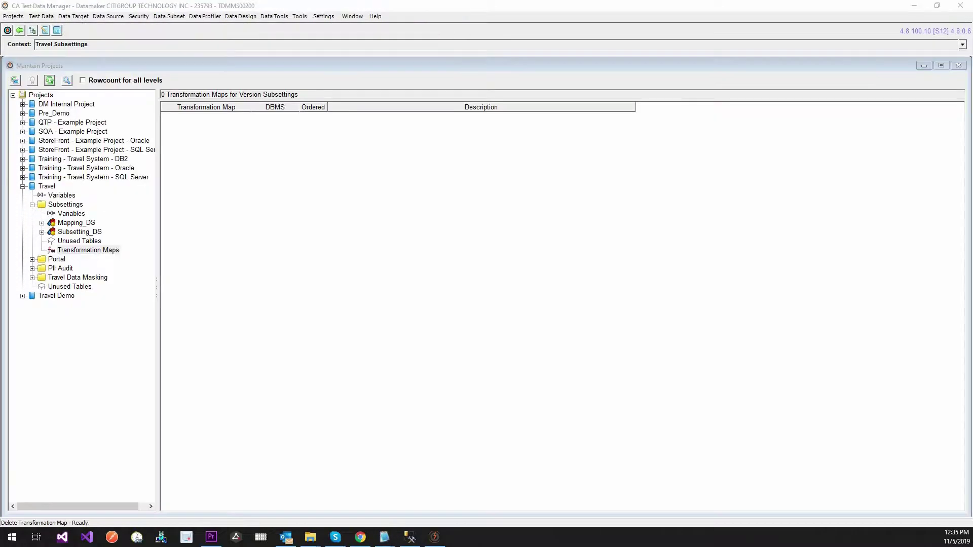
Step: Open the transformation maps for the Travel Subsettings version and expand the registered PEOPLE table
{"action": "left_click", "coordinate": [114, 251]}
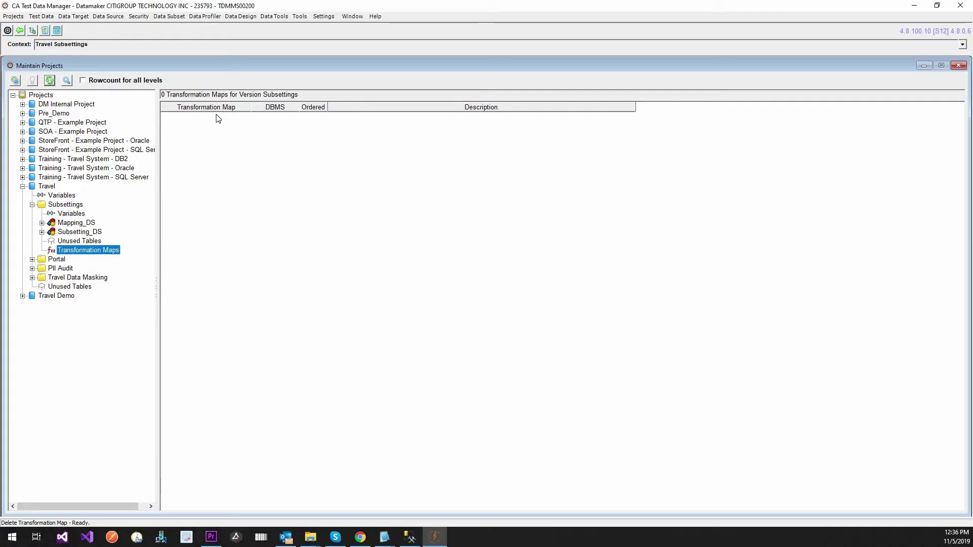
{"action": "left_click", "coordinate": [41, 16]}
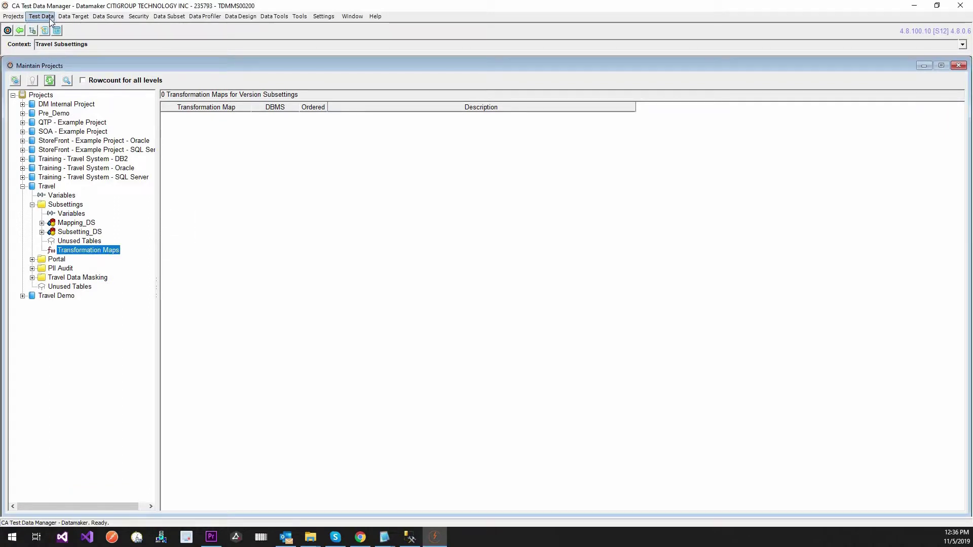
{"action": "mouse_move", "coordinate": [14, 16]}
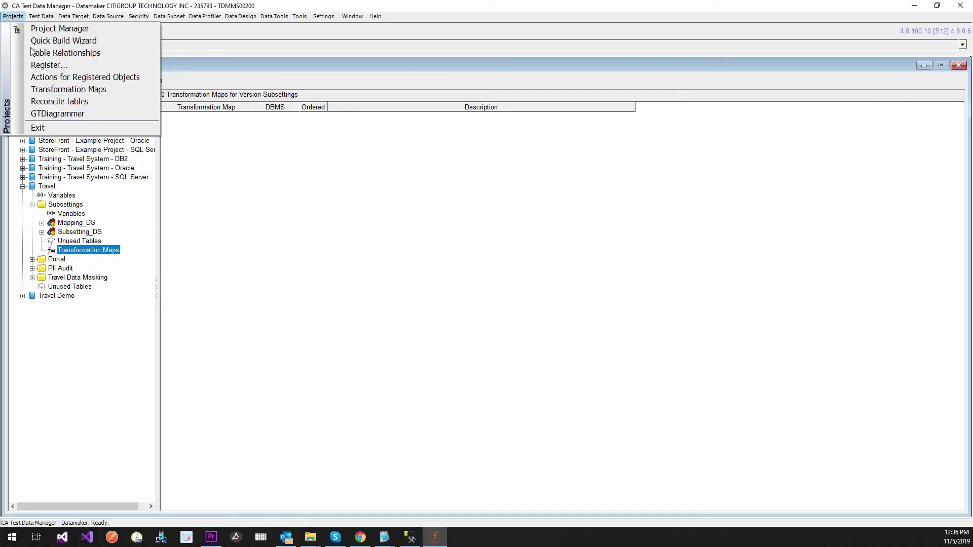
{"action": "left_click", "coordinate": [81, 91]}
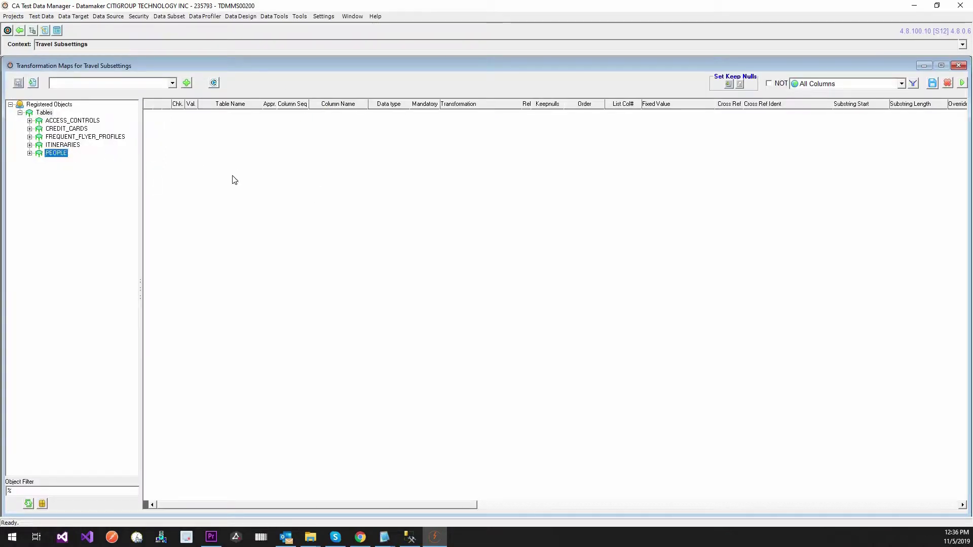
{"action": "double_click", "coordinate": [57, 153]}
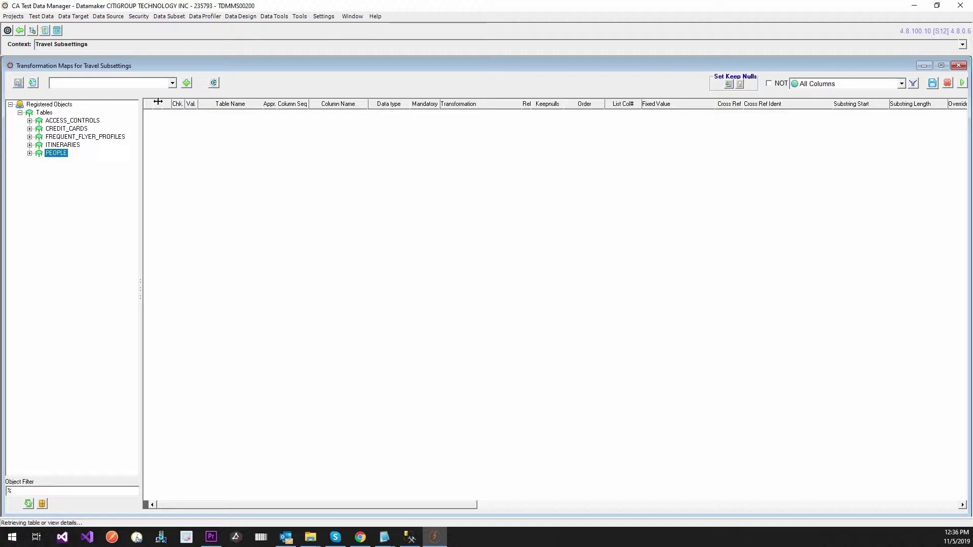
Step: Add a new transformation map and name it "People Map"
{"action": "left_click", "coordinate": [186, 83]}
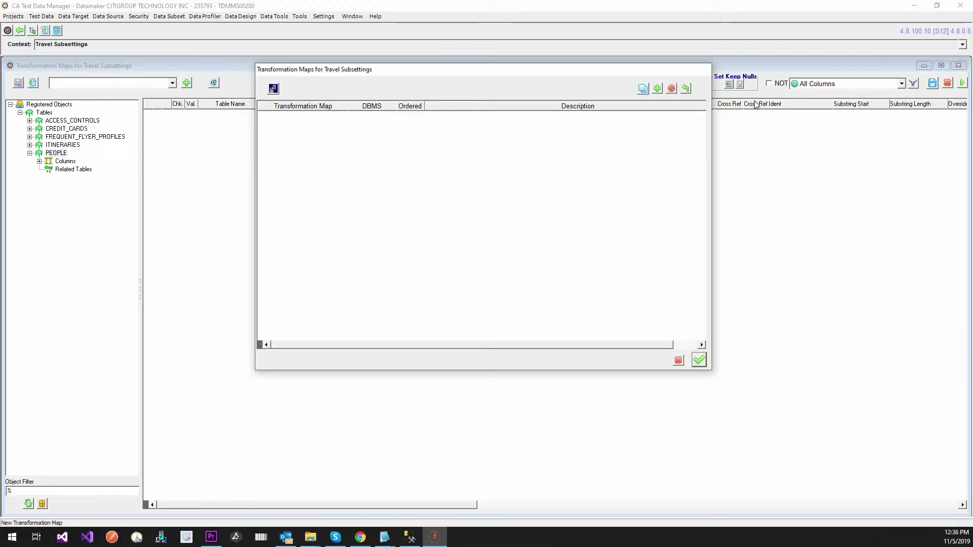
{"action": "left_click", "coordinate": [658, 89]}
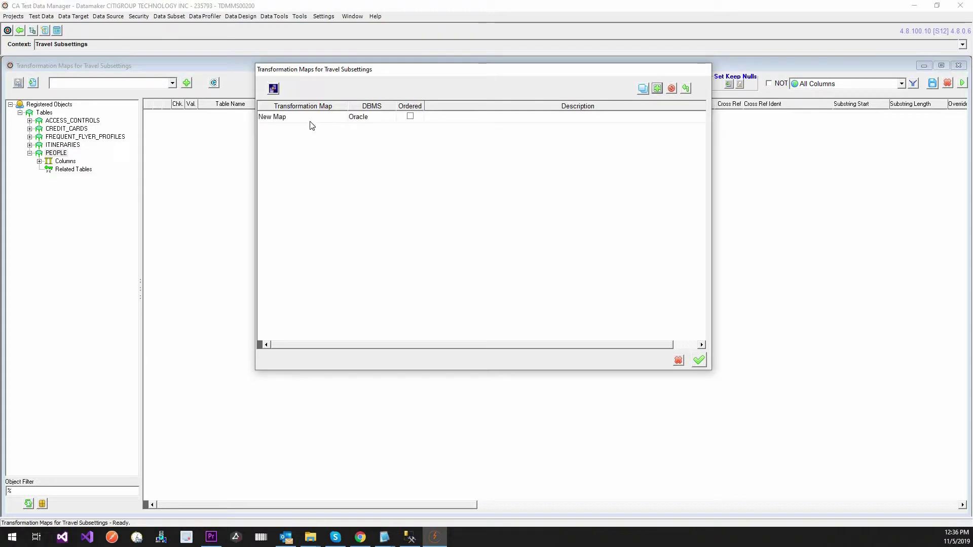
{"action": "left_click", "coordinate": [310, 122]}
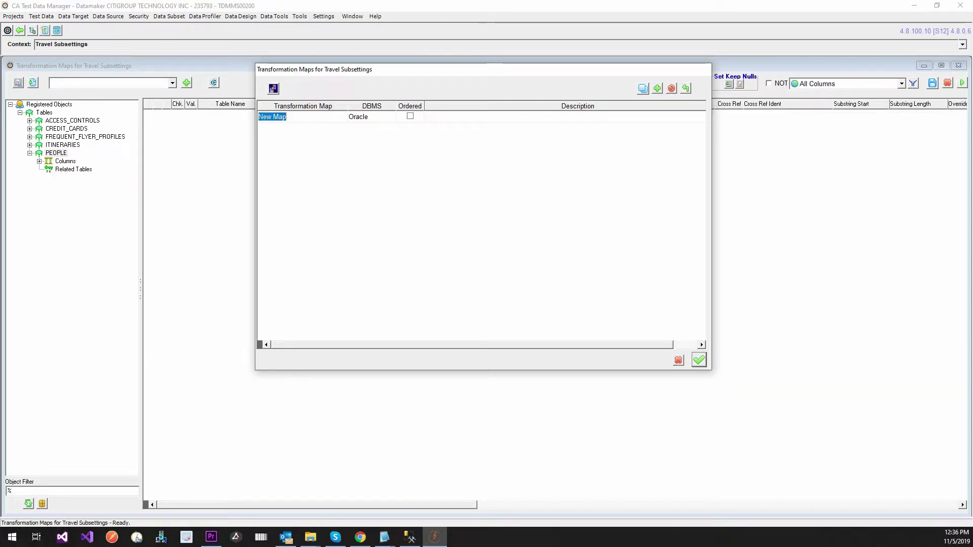
{"action": "type", "text": "People Map"}
{"action": "key", "text": "Tab"}
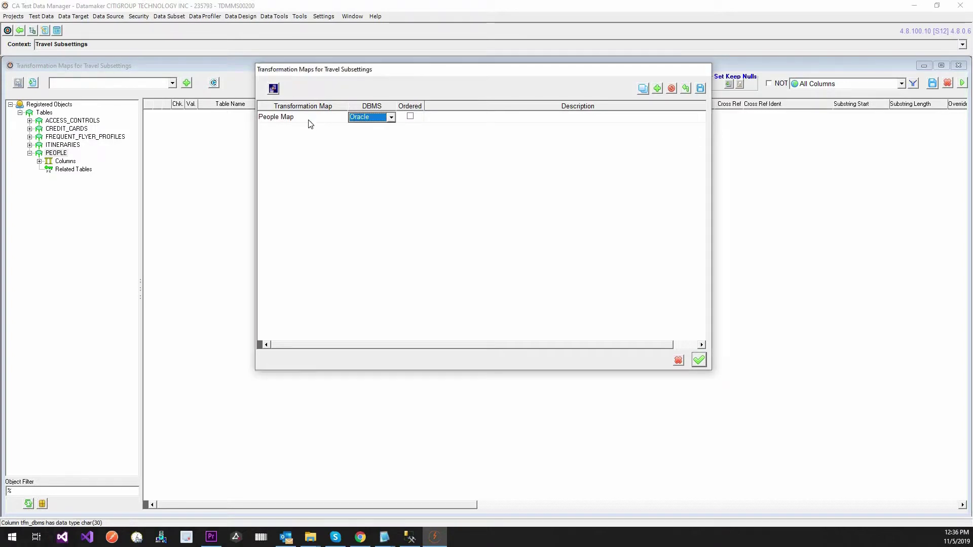
Step: Set the map's DBMS to SQLSERVER and its description to "People Map", and save and accept the map
{"action": "left_click", "coordinate": [358, 120]}
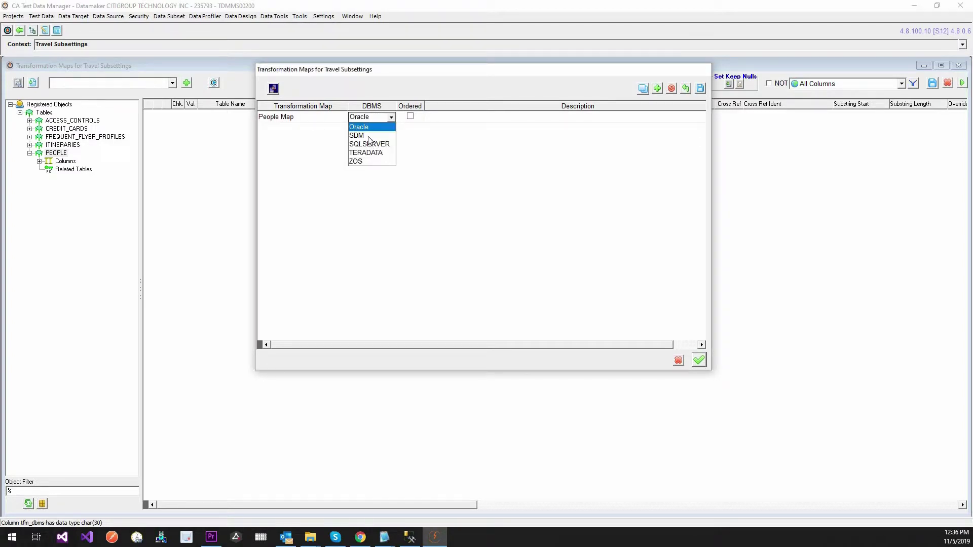
{"action": "left_click", "coordinate": [374, 126]}
{"action": "key", "text": "alt+Down"}
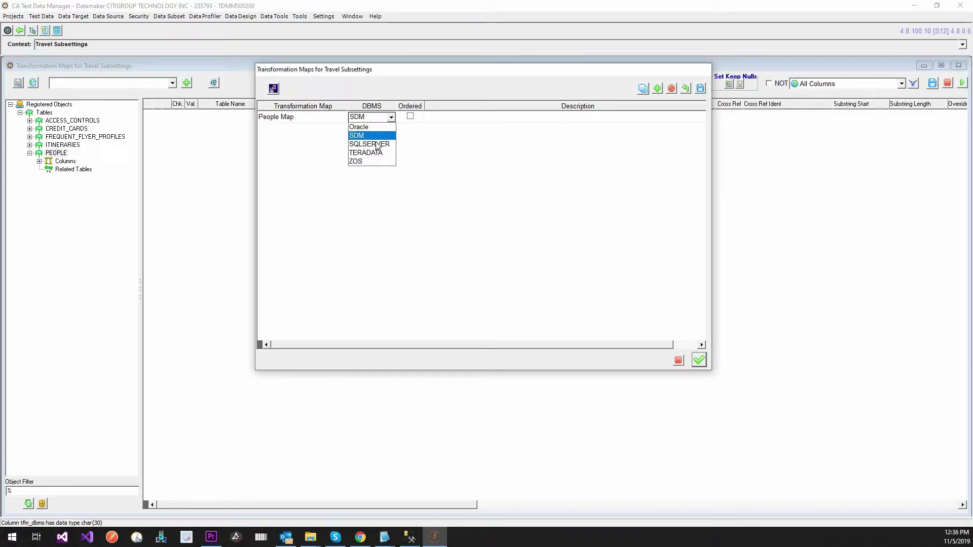
{"action": "key", "text": "Return"}
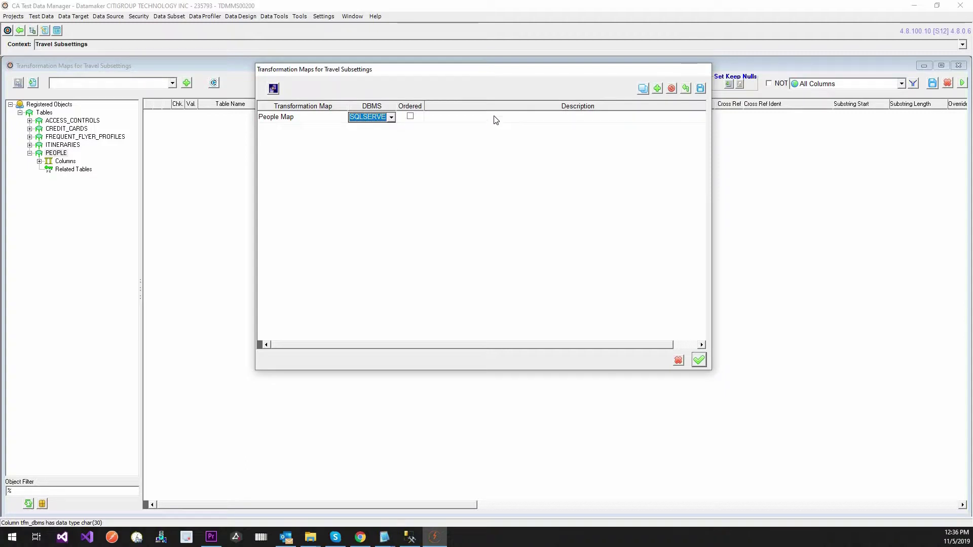
{"action": "left_click", "coordinate": [495, 121]}
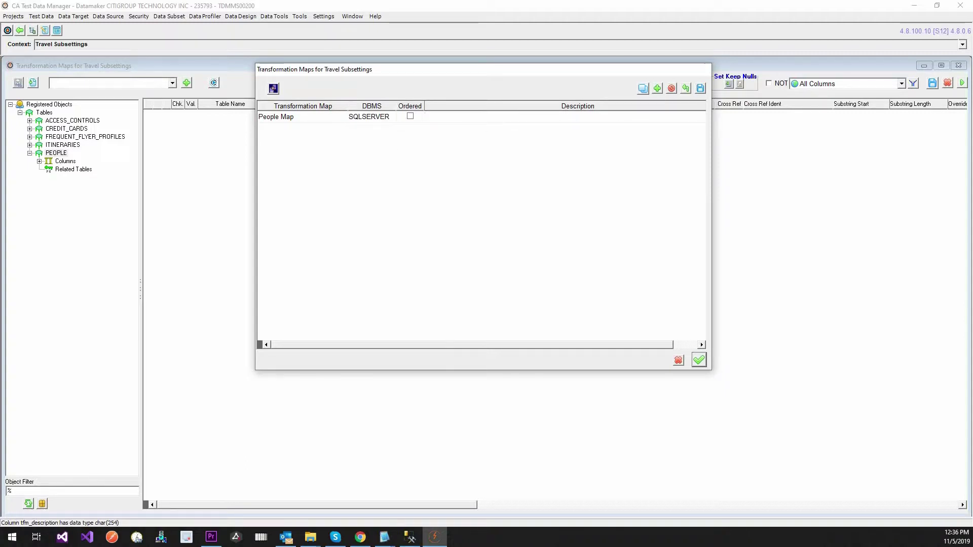
{"action": "type", "text": "People Map"}
{"action": "left_click", "coordinate": [700, 88]}
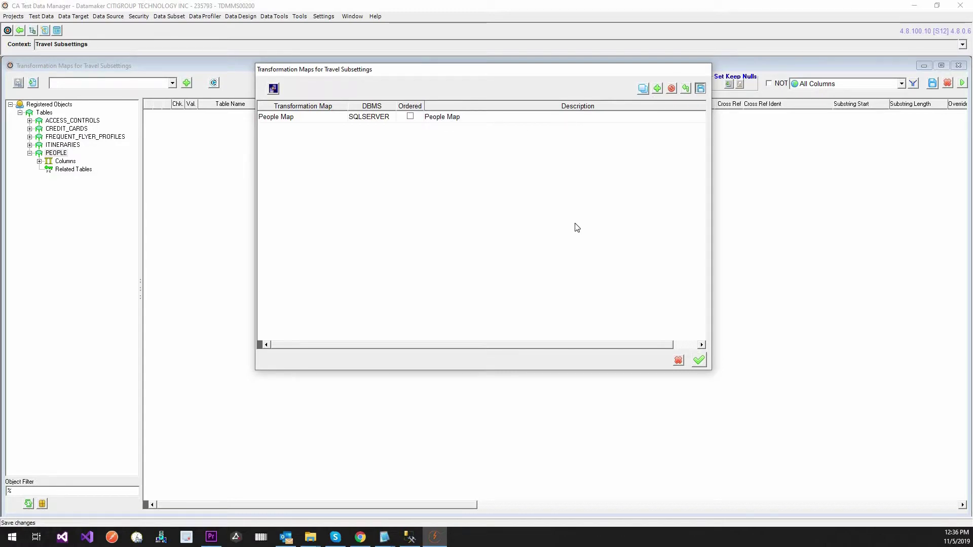
{"action": "left_click", "coordinate": [703, 360]}
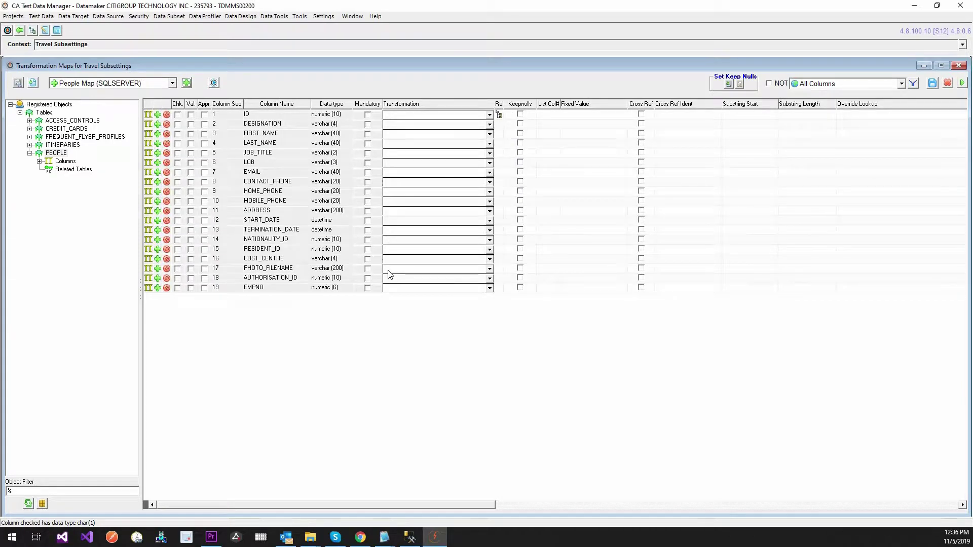
Step: Assign the RANDLOV,FIRSTNAME transformation to the FIRST_NAME column in People Map
{"action": "left_click", "coordinate": [490, 135]}
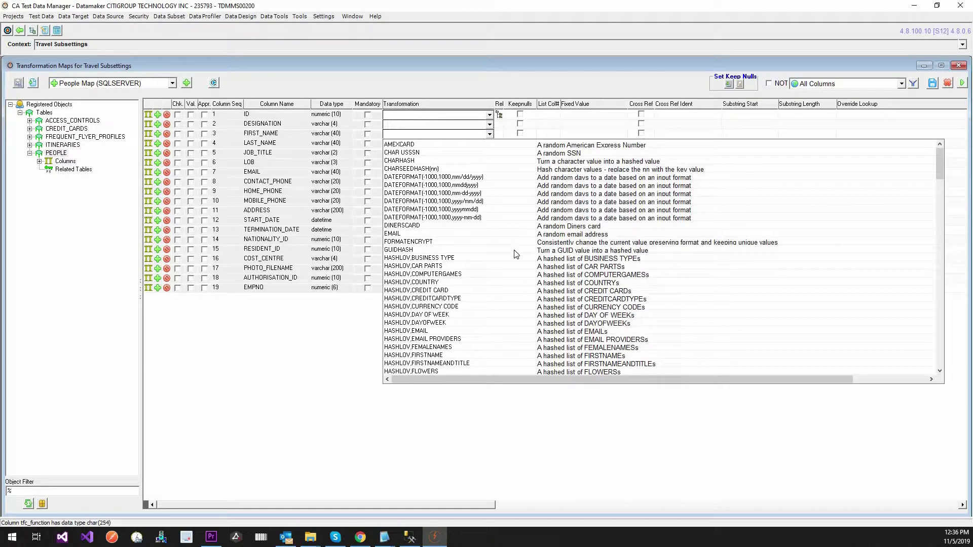
{"action": "scroll", "coordinate": [471, 271], "scroll_direction": "down", "scroll_amount": 4}
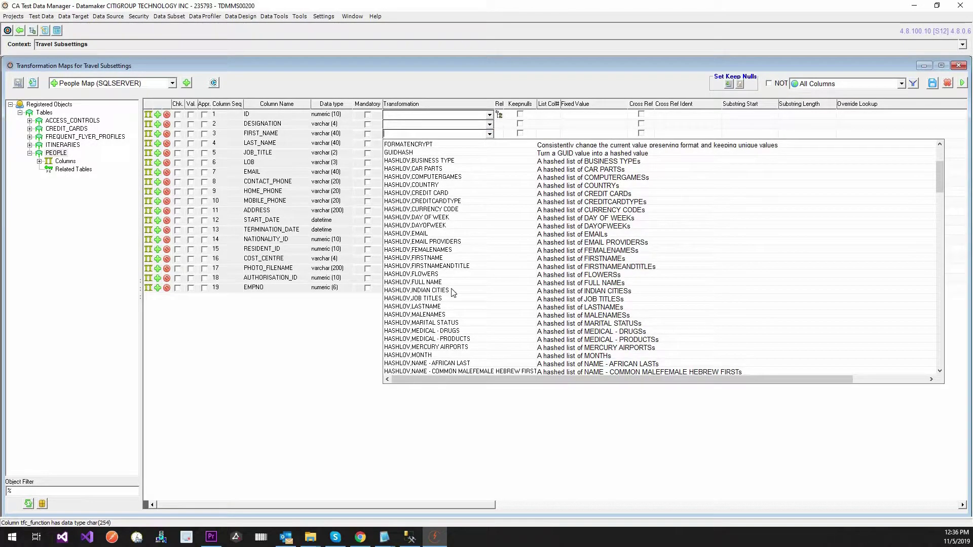
{"action": "scroll", "coordinate": [456, 297], "scroll_direction": "down", "scroll_amount": 2}
{"action": "scroll", "coordinate": [456, 297], "scroll_direction": "down", "scroll_amount": 20}
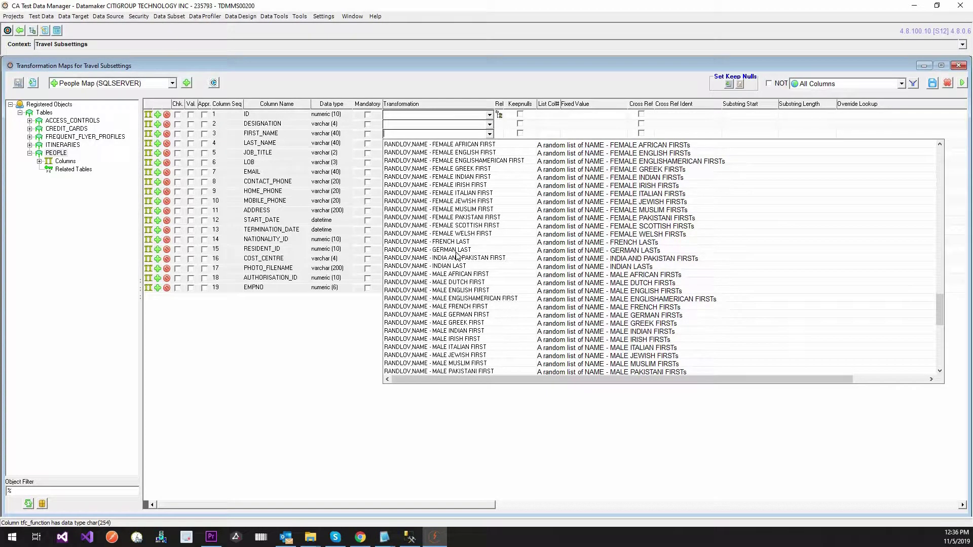
{"action": "scroll", "coordinate": [412, 155], "scroll_direction": "up", "scroll_amount": 1}
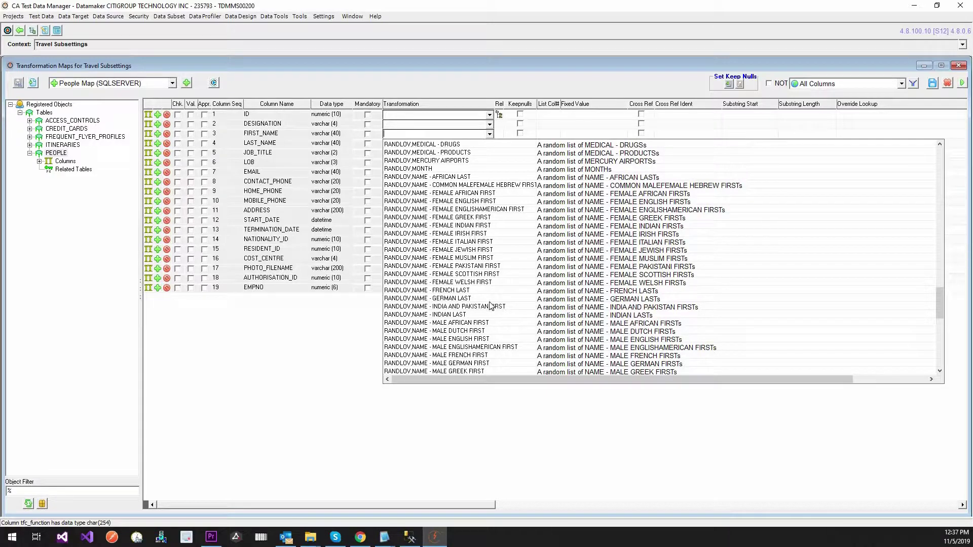
{"action": "scroll", "coordinate": [477, 307], "scroll_direction": "down", "scroll_amount": 10}
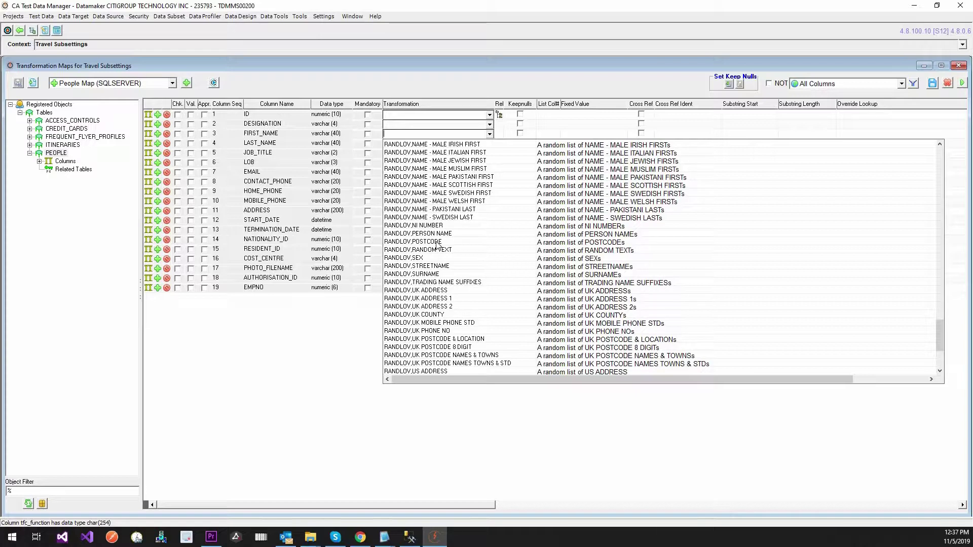
{"action": "scroll", "coordinate": [450, 254], "scroll_direction": "down", "scroll_amount": 1}
{"action": "scroll", "coordinate": [451, 253], "scroll_direction": "down", "scroll_amount": 2}
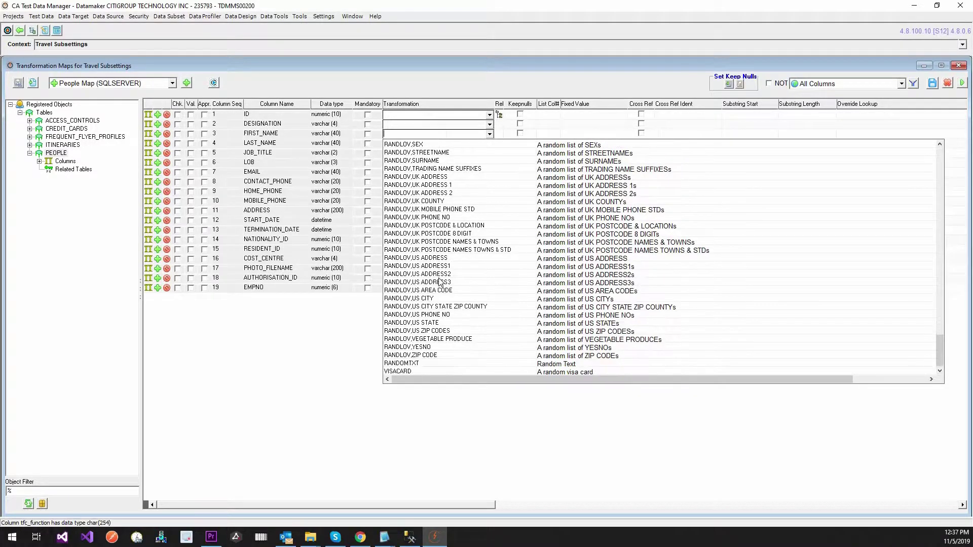
{"action": "scroll", "coordinate": [438, 218], "scroll_direction": "up", "scroll_amount": 2}
{"action": "scroll", "coordinate": [439, 218], "scroll_direction": "up", "scroll_amount": 11}
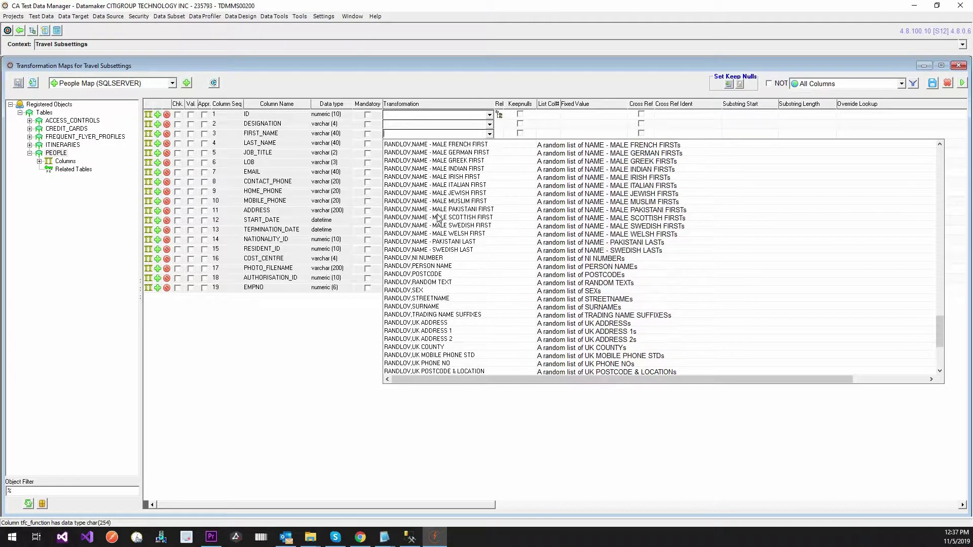
{"action": "scroll", "coordinate": [439, 218], "scroll_direction": "up", "scroll_amount": 2}
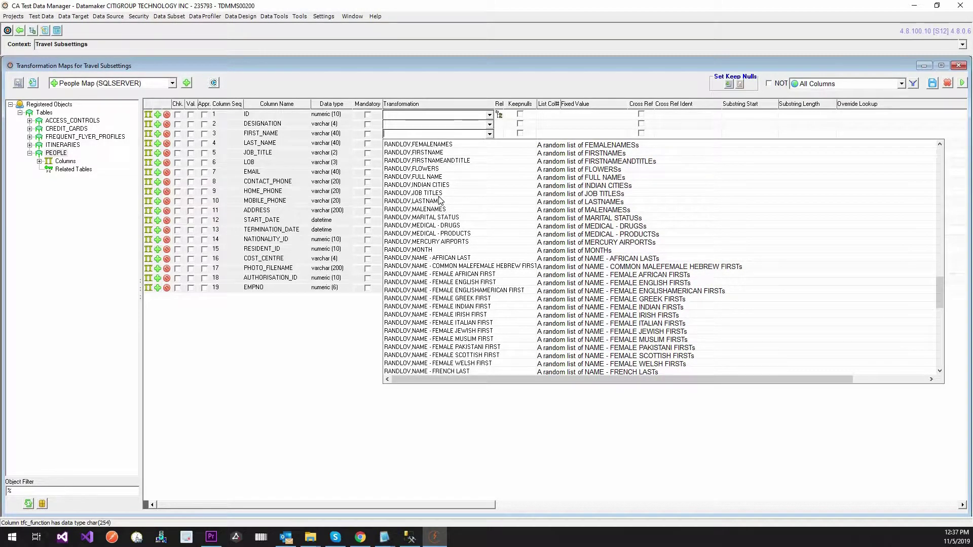
{"action": "scroll", "coordinate": [439, 197], "scroll_direction": "up", "scroll_amount": 3}
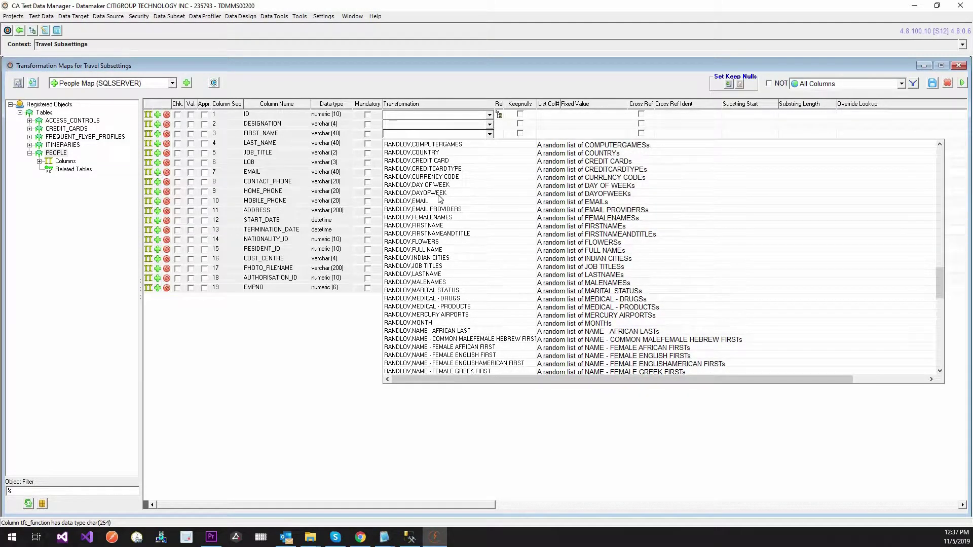
{"action": "scroll", "coordinate": [439, 198], "scroll_direction": "up", "scroll_amount": 1}
{"action": "scroll", "coordinate": [439, 198], "scroll_direction": "up", "scroll_amount": 1}
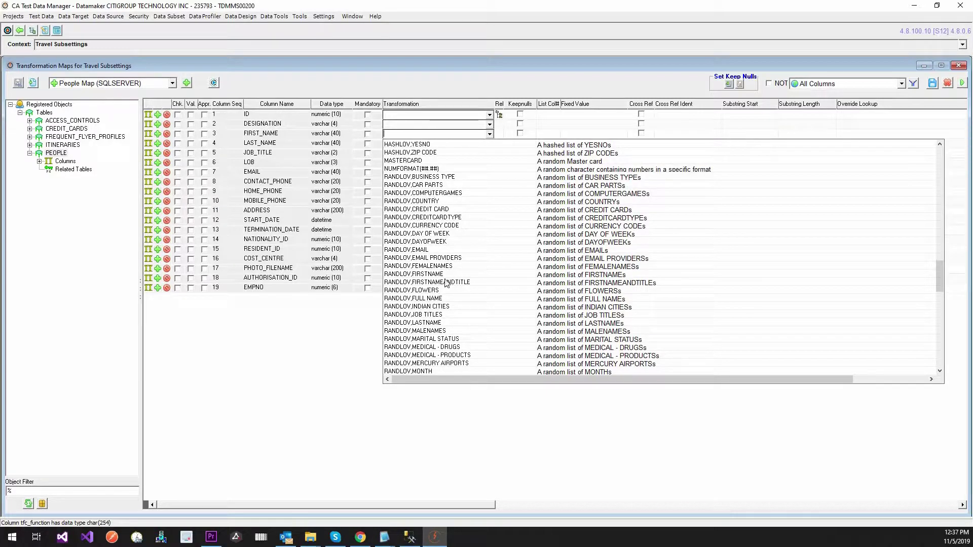
{"action": "left_click", "coordinate": [439, 324]}
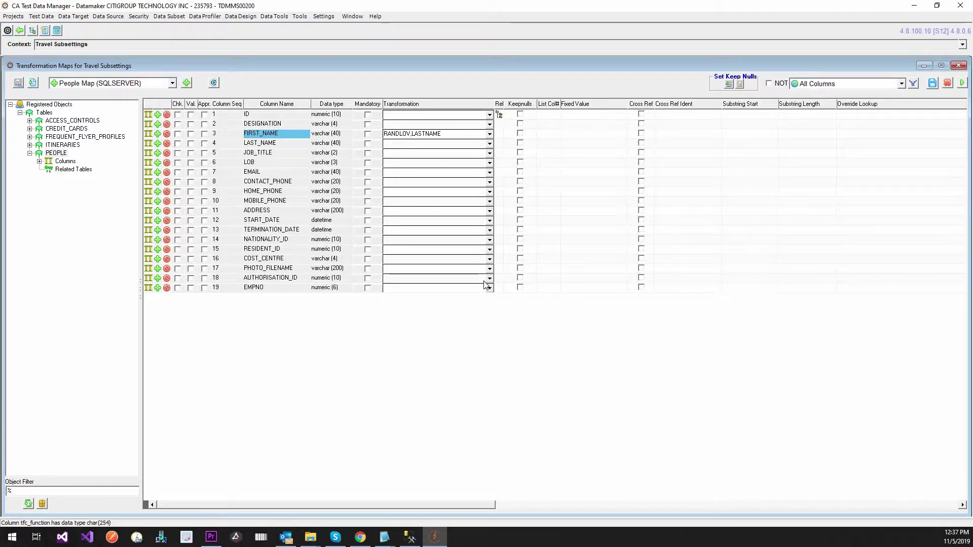
{"action": "left_click", "coordinate": [489, 133]}
{"action": "scroll", "coordinate": [471, 341], "scroll_direction": "up", "scroll_amount": 4}
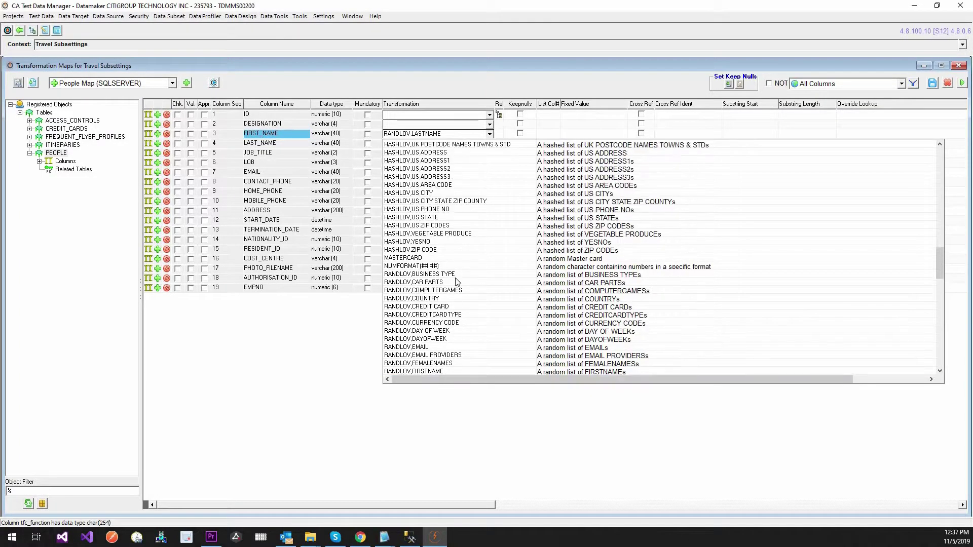
{"action": "left_click", "coordinate": [441, 372]}
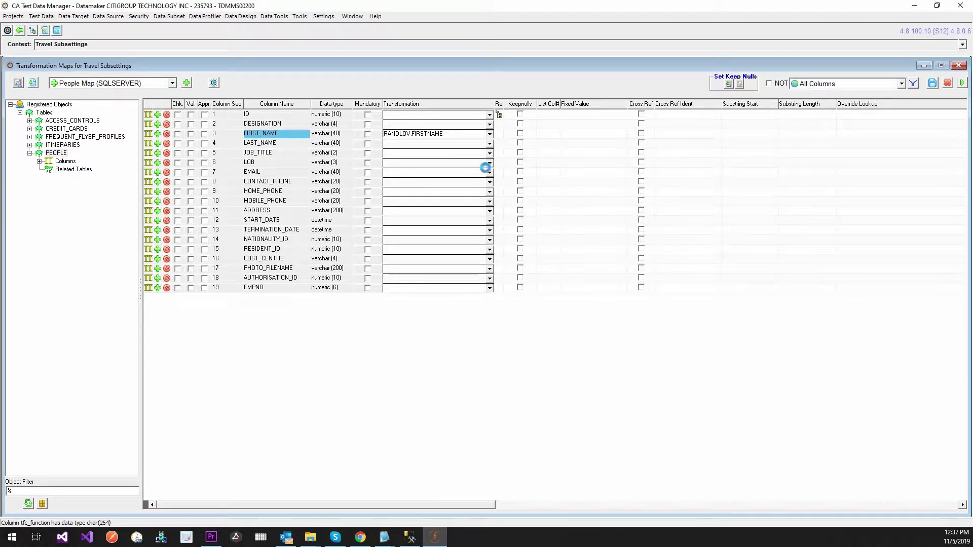
Step: Assign the HASHLOV,LASTNAME transformation to the LAST_NAME column in People Map
{"action": "left_click", "coordinate": [489, 143]}
{"action": "scroll", "coordinate": [466, 350], "scroll_direction": "down", "scroll_amount": 15}
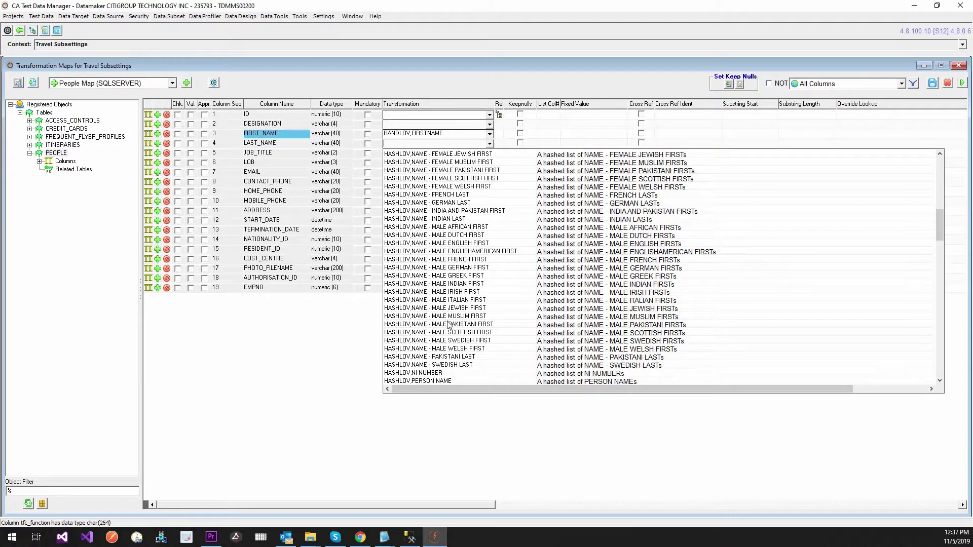
{"action": "scroll", "coordinate": [449, 327], "scroll_direction": "up", "scroll_amount": 5}
{"action": "scroll", "coordinate": [448, 326], "scroll_direction": "up", "scroll_amount": 5}
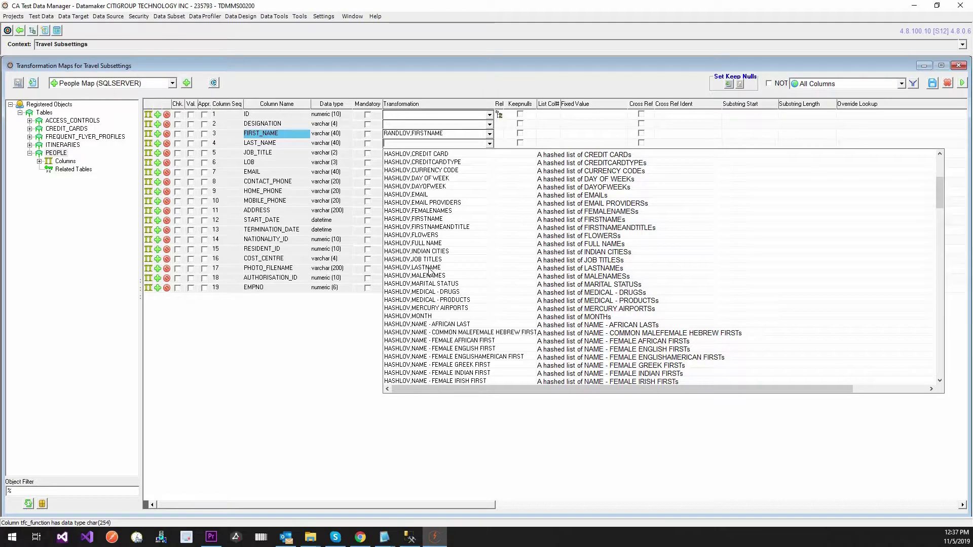
{"action": "left_click", "coordinate": [428, 268]}
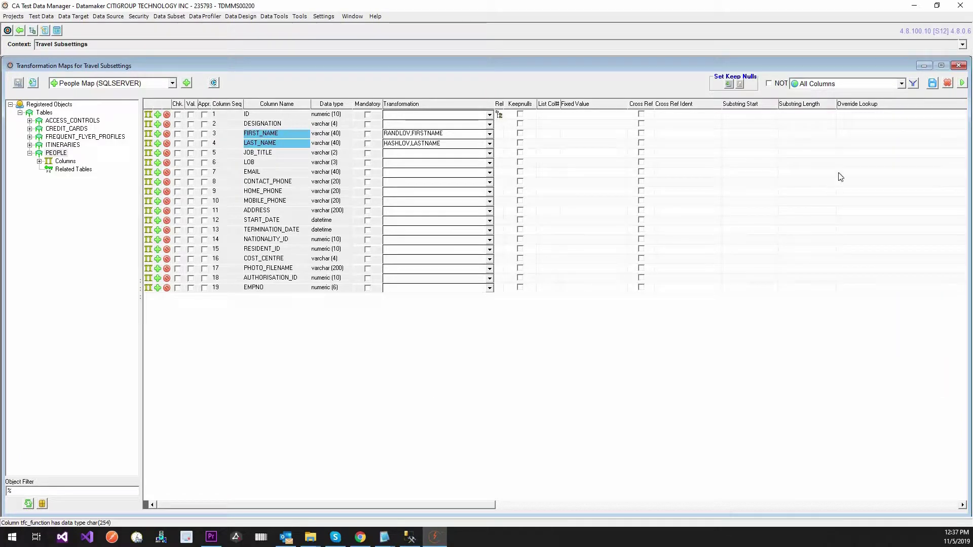
Step: Save the FIRST_NAME and LAST_NAME column transformations in People Map and look over the available column filters
{"action": "left_click", "coordinate": [933, 83]}
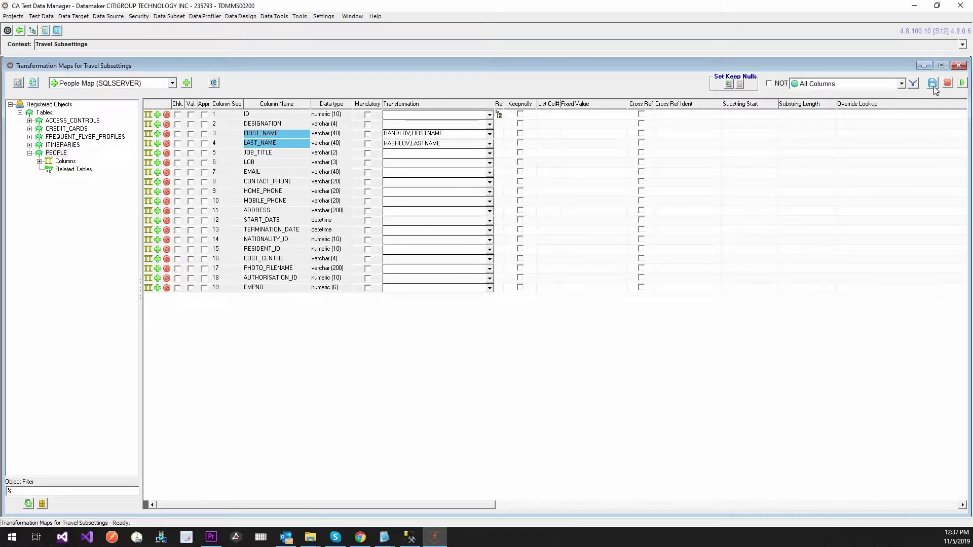
{"action": "left_click", "coordinate": [933, 84]}
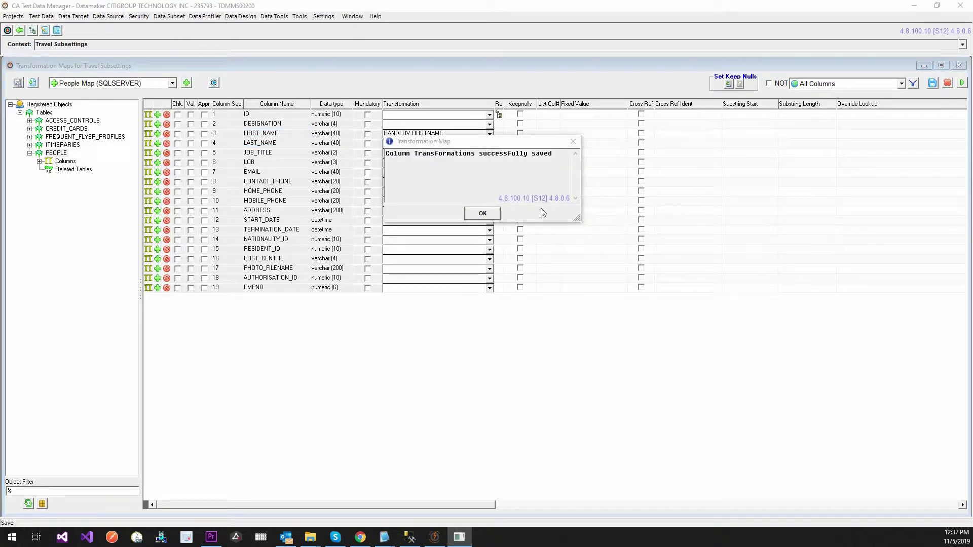
{"action": "key", "text": "Return"}
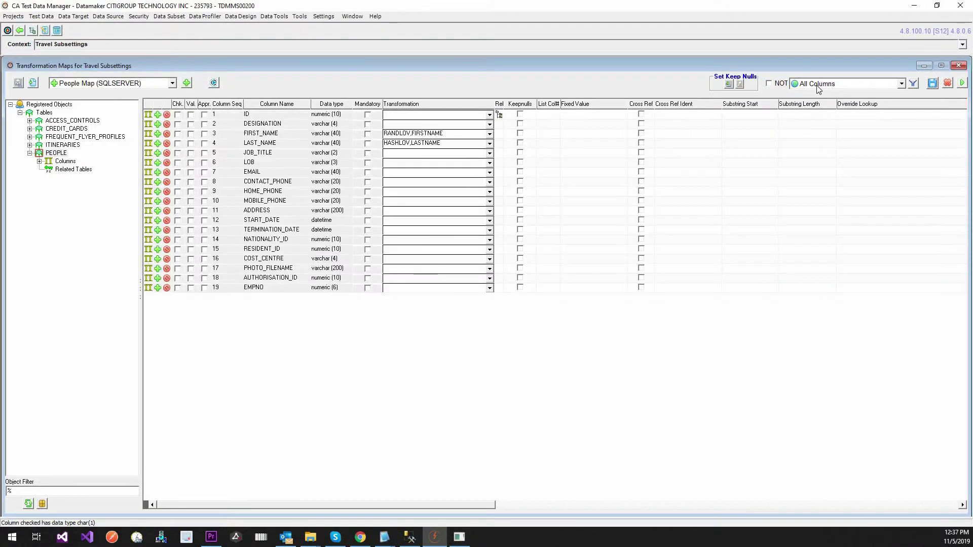
{"action": "left_click", "coordinate": [901, 84]}
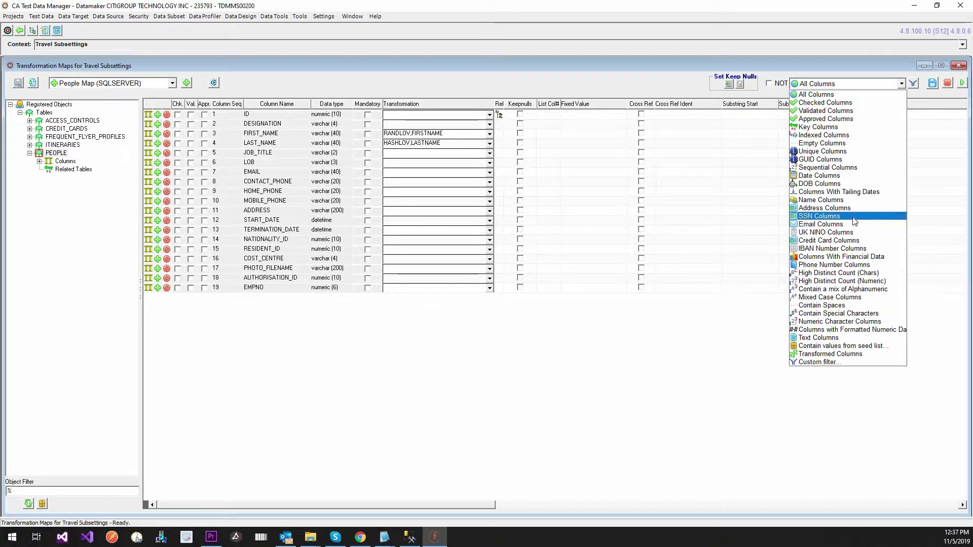
{"action": "left_click", "coordinate": [699, 394]}
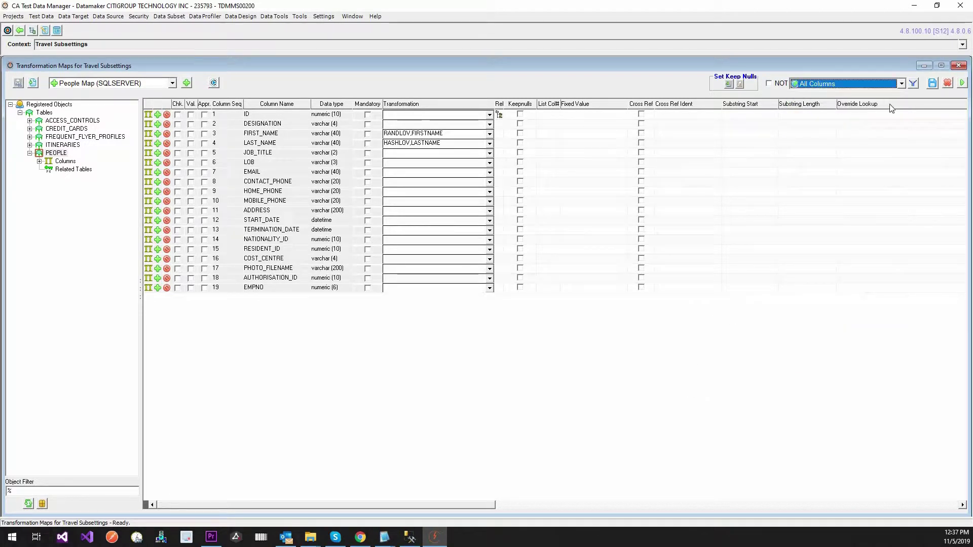
Step: Assign RANDLOV,EMAIL to EMAIL and RANDLOV,UK MOBILE PHONE STD to the three phone columns, and save the changes while switching to another table
{"action": "left_click", "coordinate": [933, 83]}
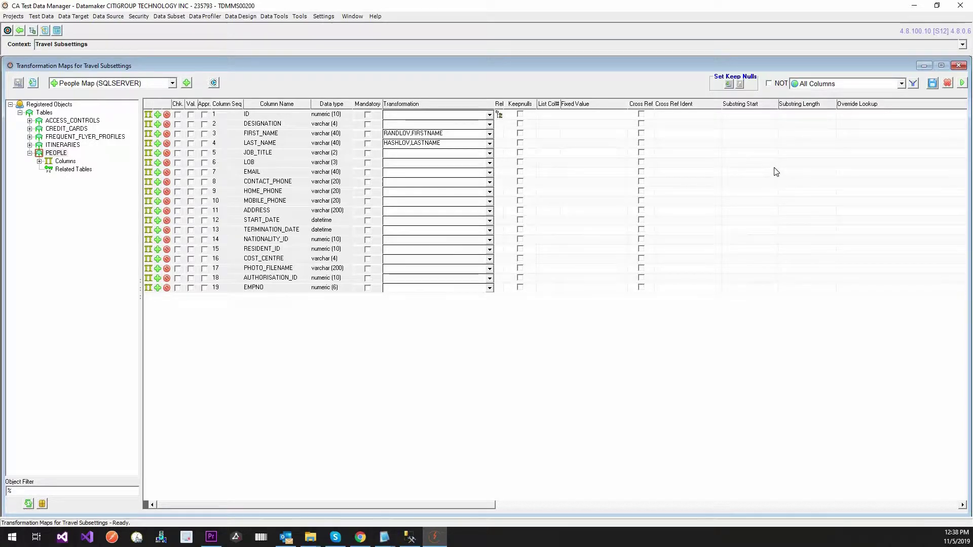
{"action": "left_click", "coordinate": [962, 83]}
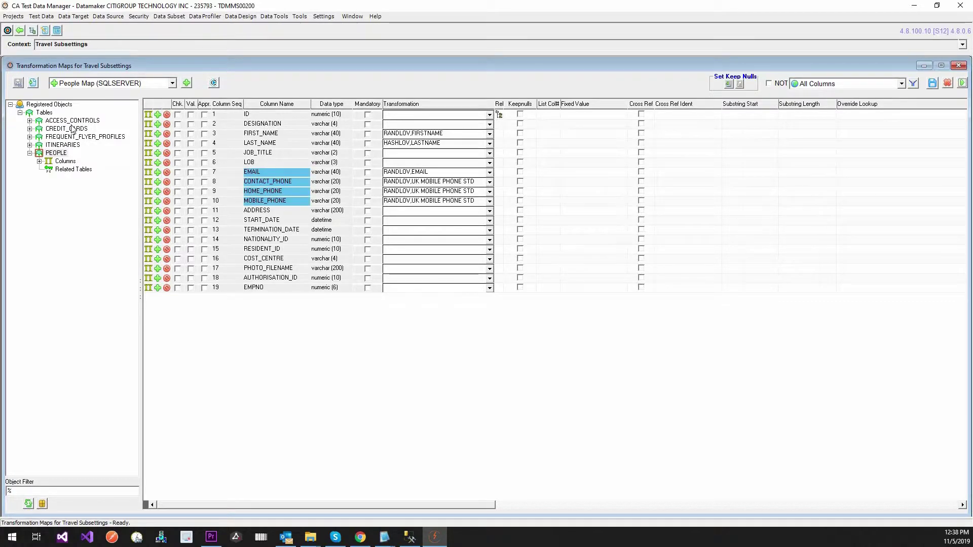
{"action": "left_click", "coordinate": [101, 136]}
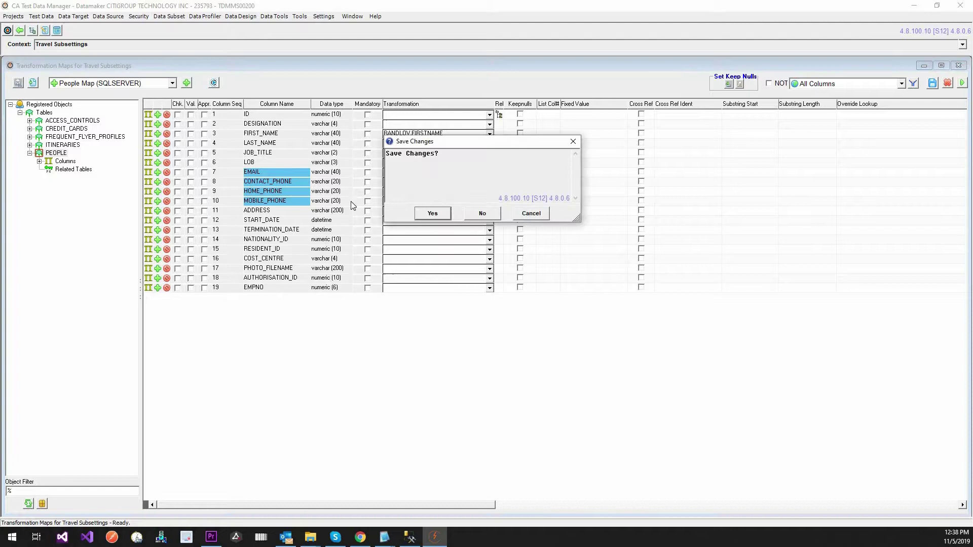
{"action": "left_click", "coordinate": [418, 215]}
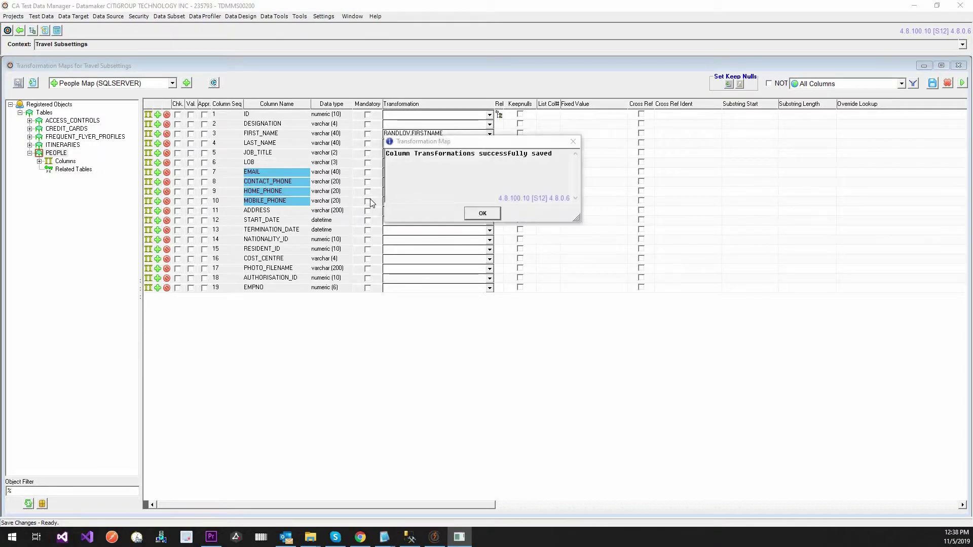
{"action": "left_click", "coordinate": [476, 213]}
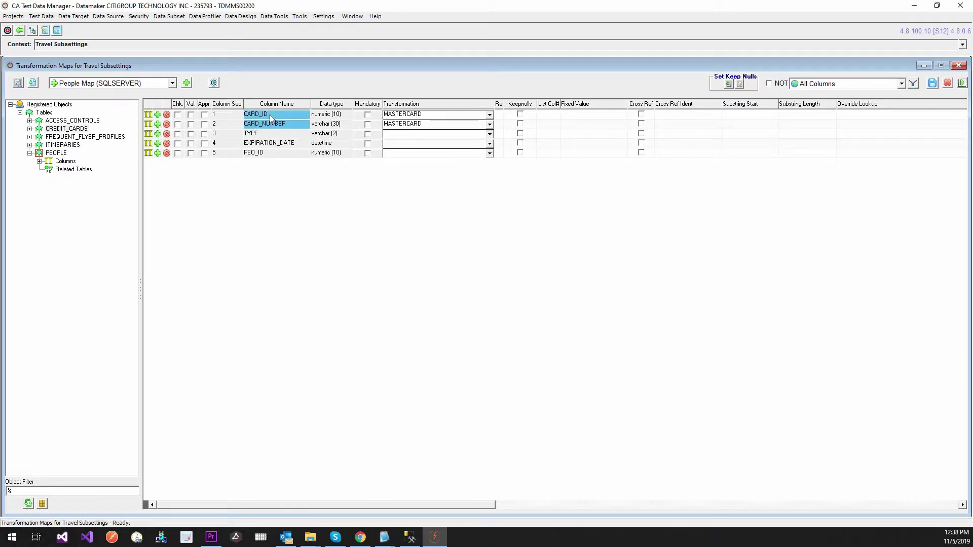
Step: Clear the CARD_ID column's transformation in the credit card table and close the transformation maps window without saving the changes
{"action": "left_click", "coordinate": [490, 114]}
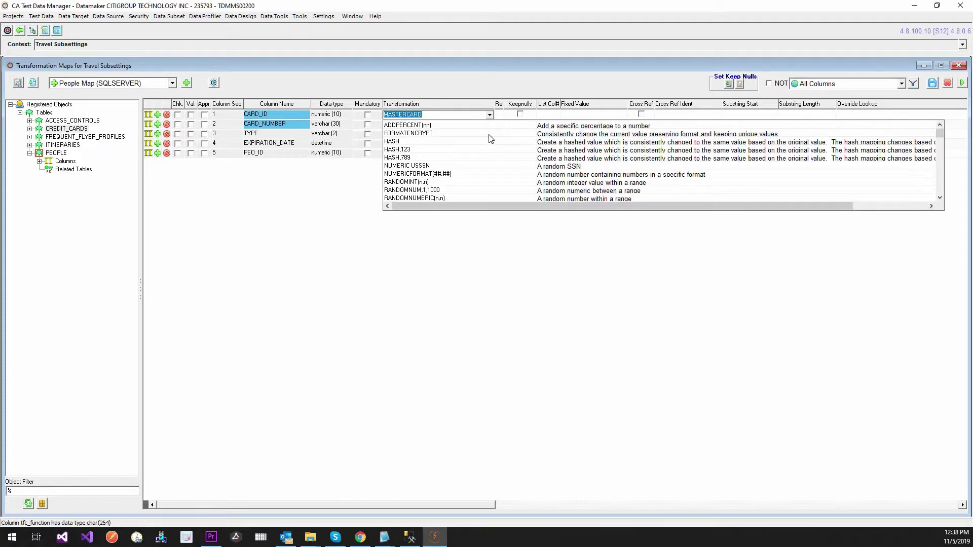
{"action": "scroll", "coordinate": [466, 194], "scroll_direction": "down", "scroll_amount": 5}
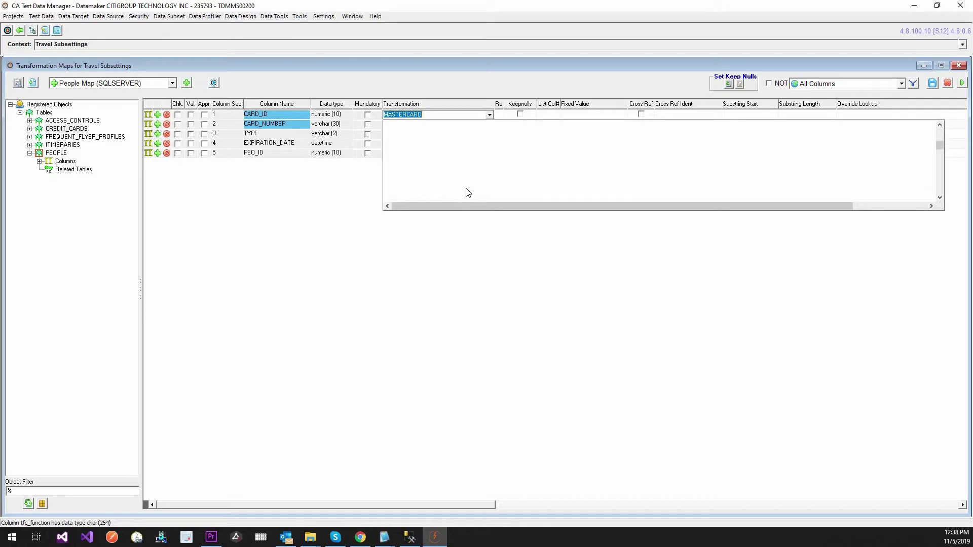
{"action": "scroll", "coordinate": [466, 193], "scroll_direction": "up", "scroll_amount": 5}
{"action": "key", "text": "BackSpace"}
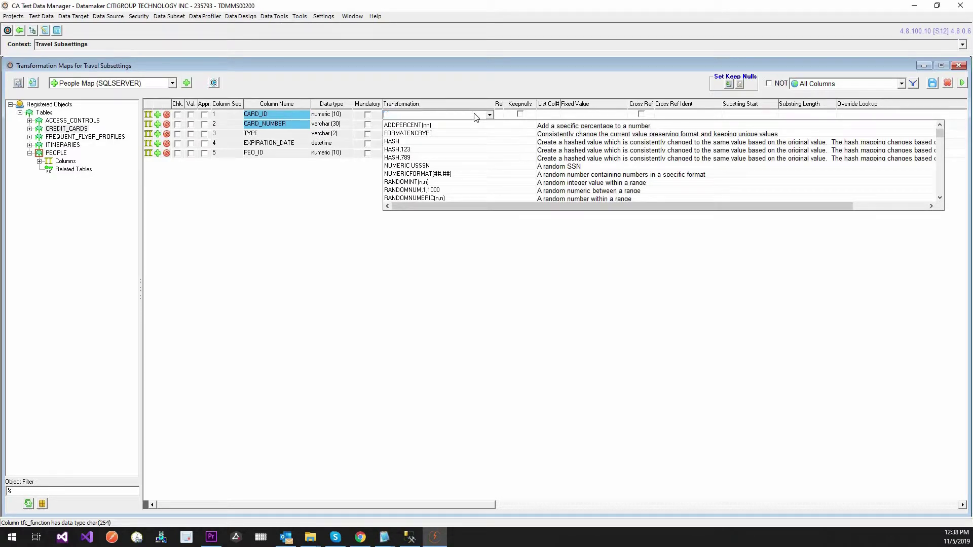
{"action": "key", "text": "Return"}
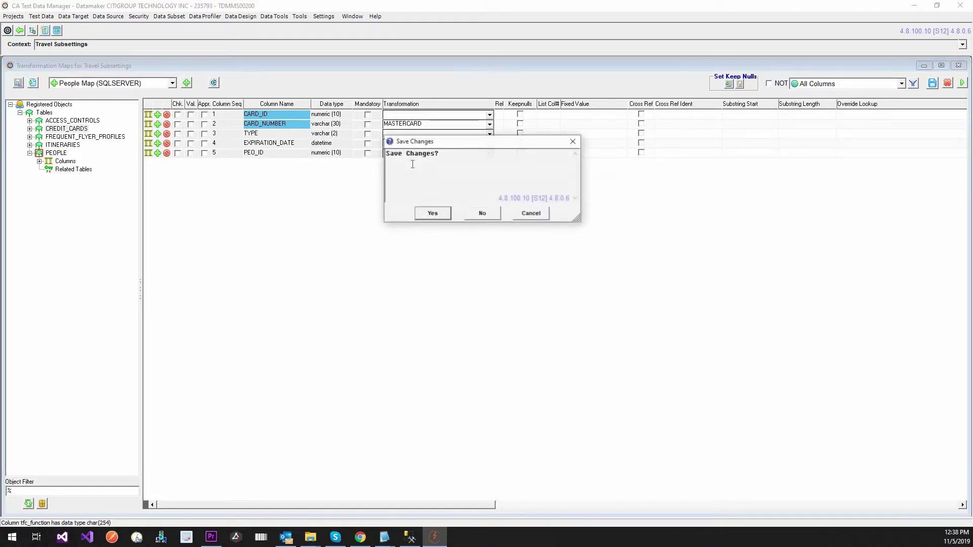
{"action": "left_click", "coordinate": [488, 214]}
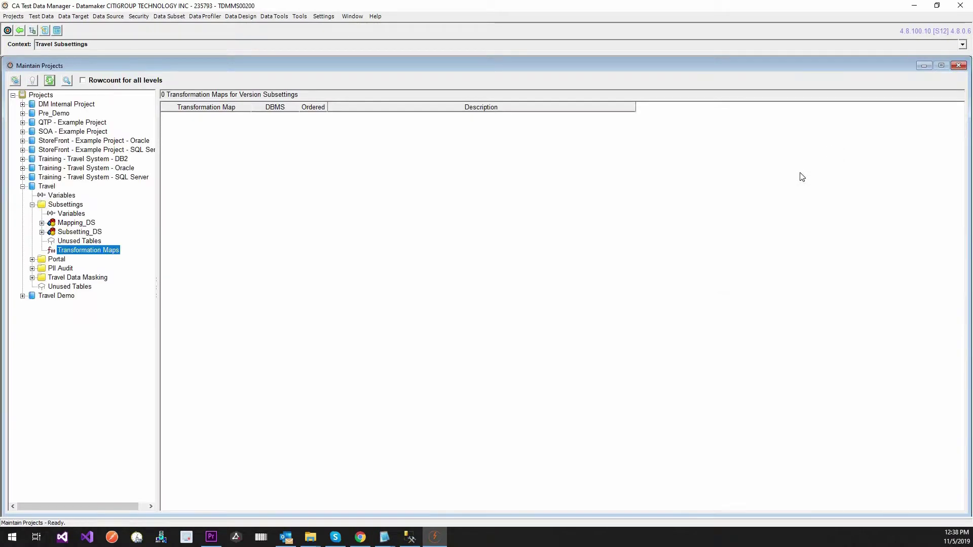
Step: Refresh the project tree and open People Map from the Subsettings version's transformation maps
{"action": "left_click", "coordinate": [49, 80]}
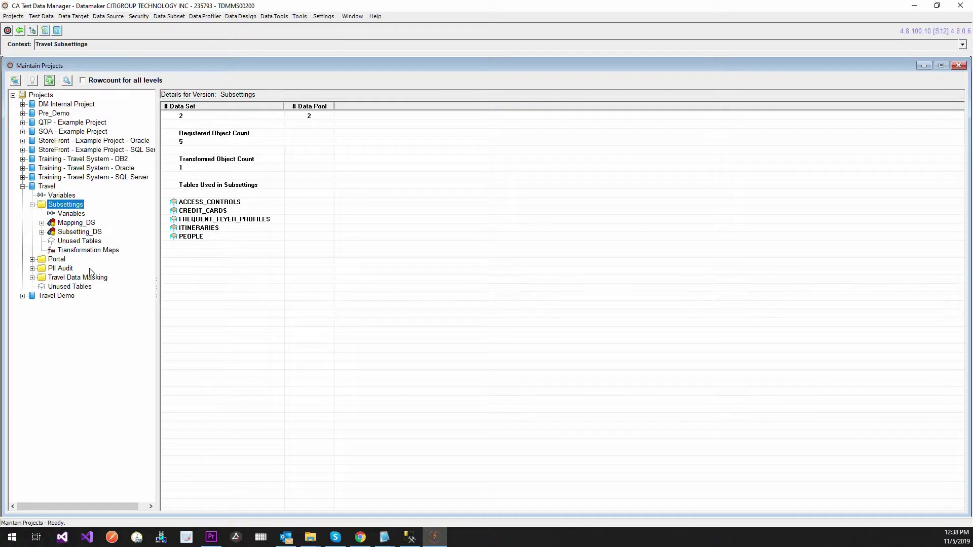
{"action": "left_click", "coordinate": [85, 251]}
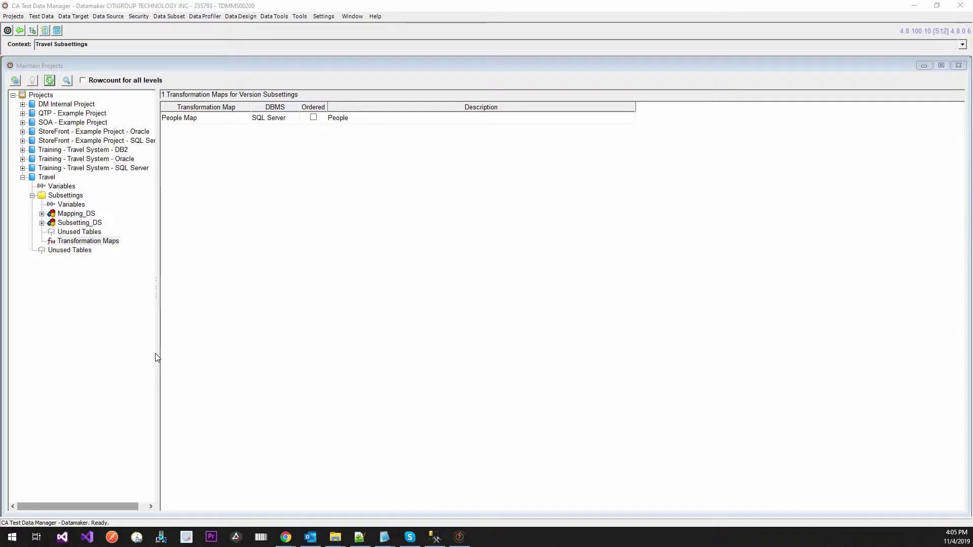
{"action": "double_click", "coordinate": [208, 119]}
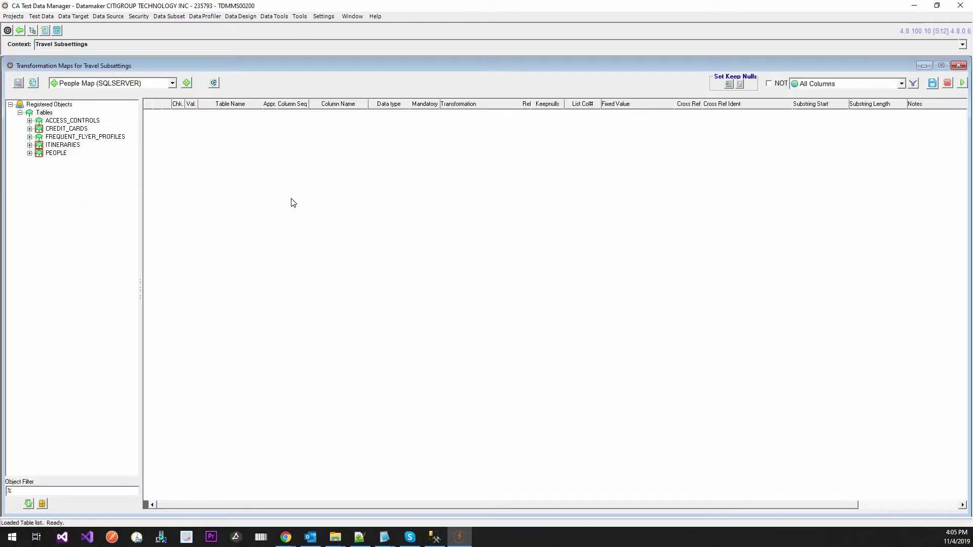
Step: Review the column transformations assigned to the FREQUENT_FLYER_PROFILES, ITINERARIES, PEOPLE and CREDIT_CARDS tables
{"action": "left_click", "coordinate": [87, 136]}
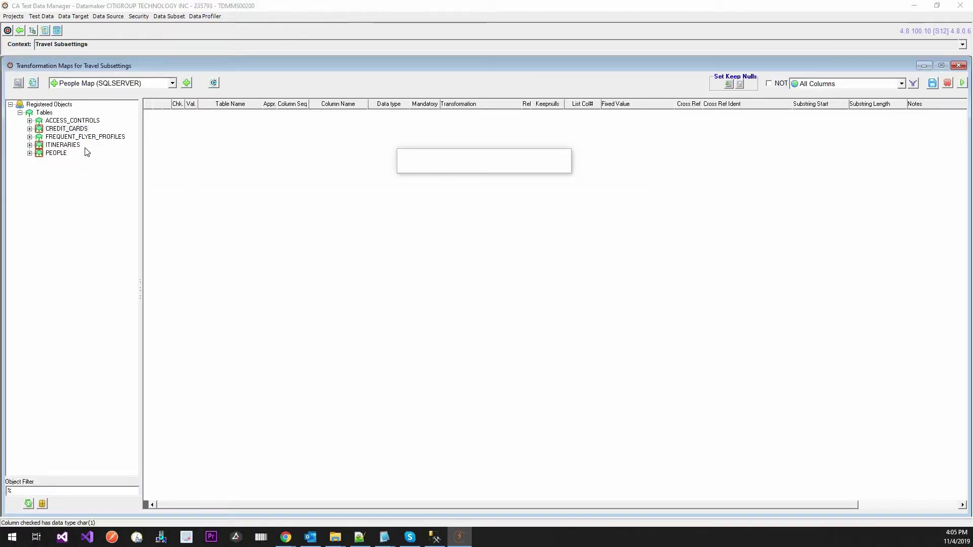
{"action": "left_click", "coordinate": [69, 145]}
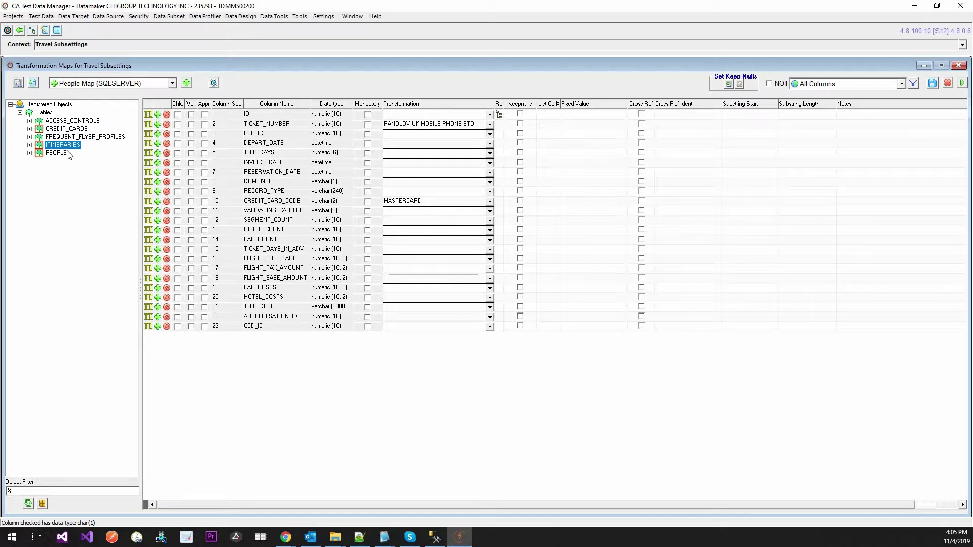
{"action": "left_click", "coordinate": [65, 153]}
{"action": "left_click", "coordinate": [68, 129]}
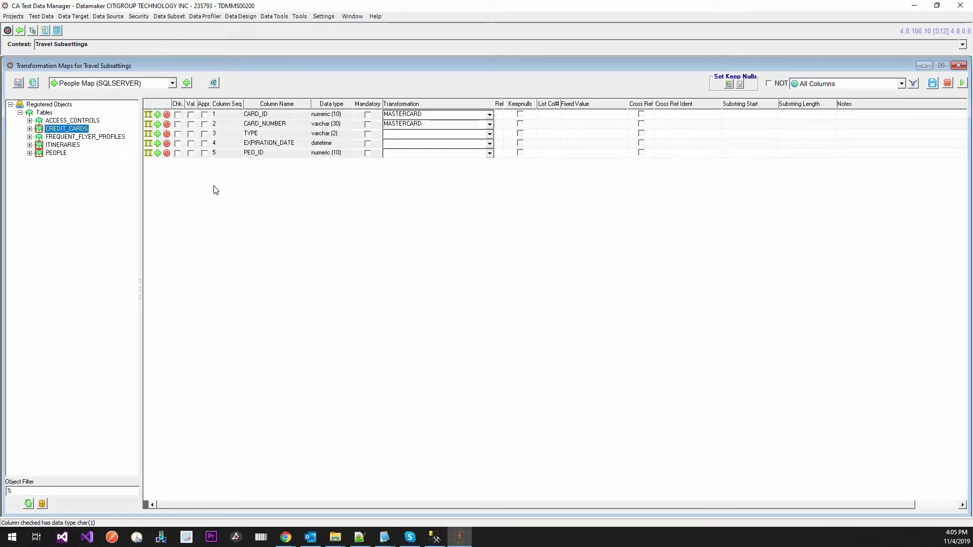
Step: Export the transformation map as a CSV - SDM file named People_Map.csv to the Desktop
{"action": "left_click", "coordinate": [22, 84]}
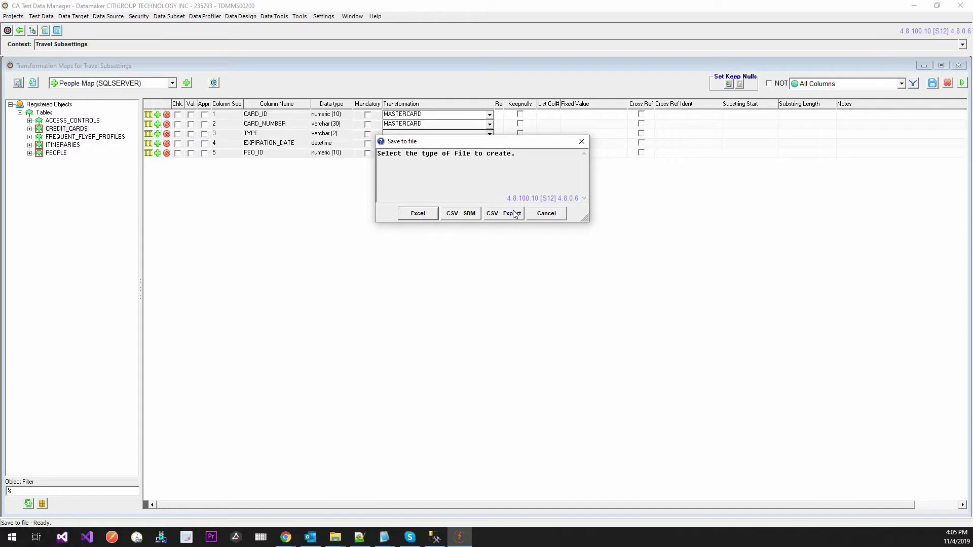
{"action": "left_click", "coordinate": [467, 214]}
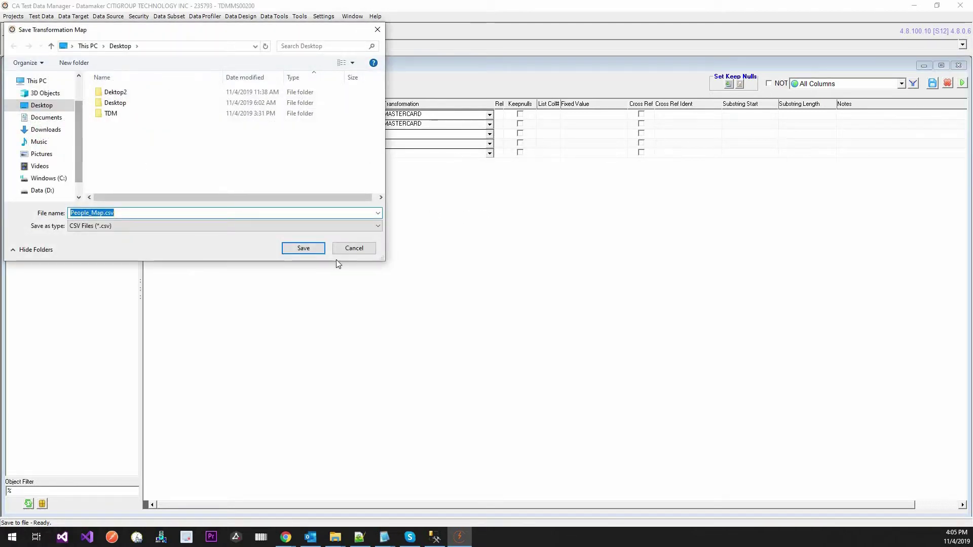
{"action": "left_click", "coordinate": [300, 249]}
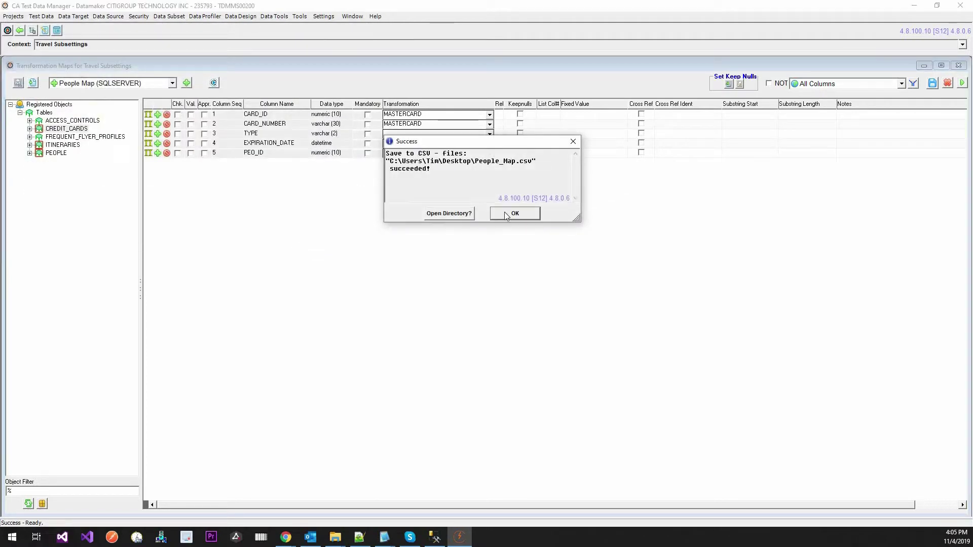
{"action": "left_click", "coordinate": [506, 214]}
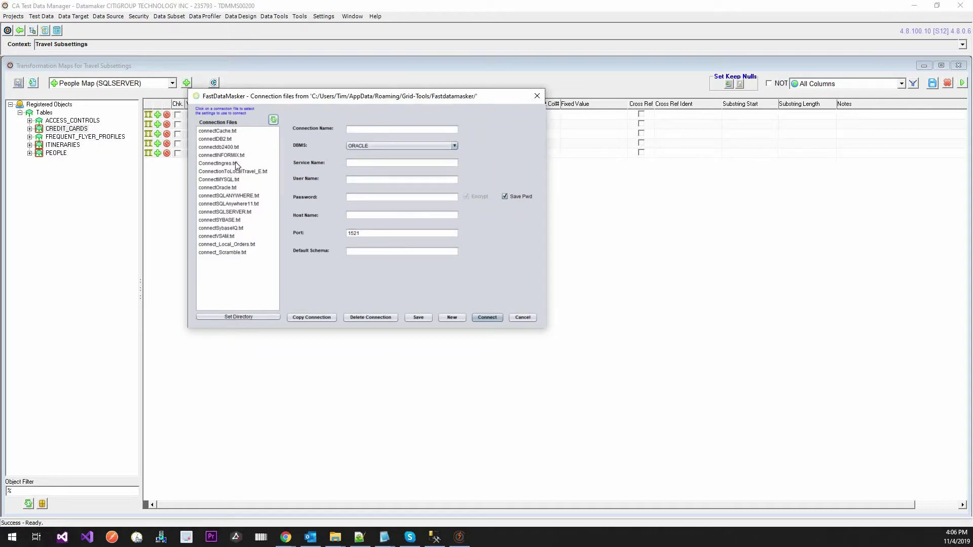
Step: Connect FastDataMasker with the ConnectionToLocalTravel connection file to view its masking window, and close it
{"action": "left_click", "coordinate": [245, 174]}
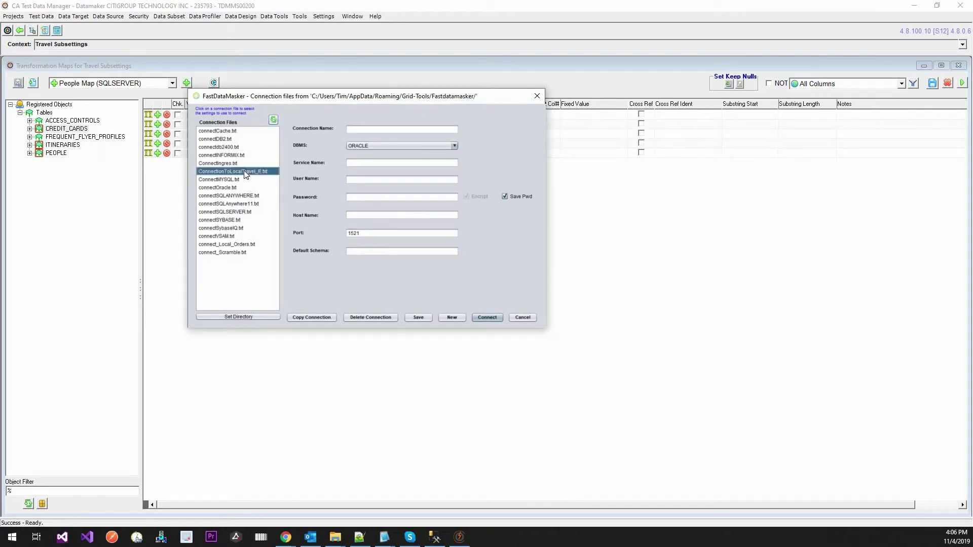
{"action": "left_click", "coordinate": [488, 318]}
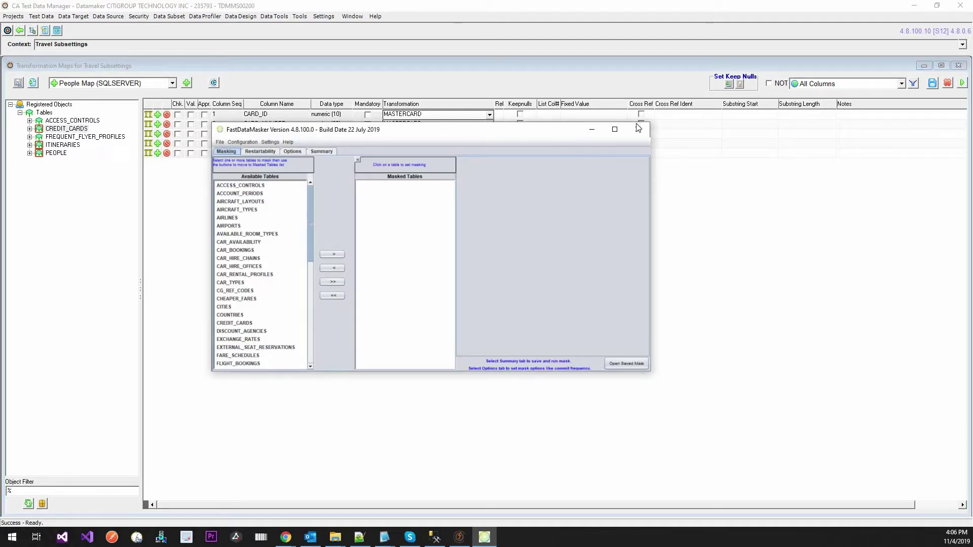
{"action": "left_click", "coordinate": [638, 131]}
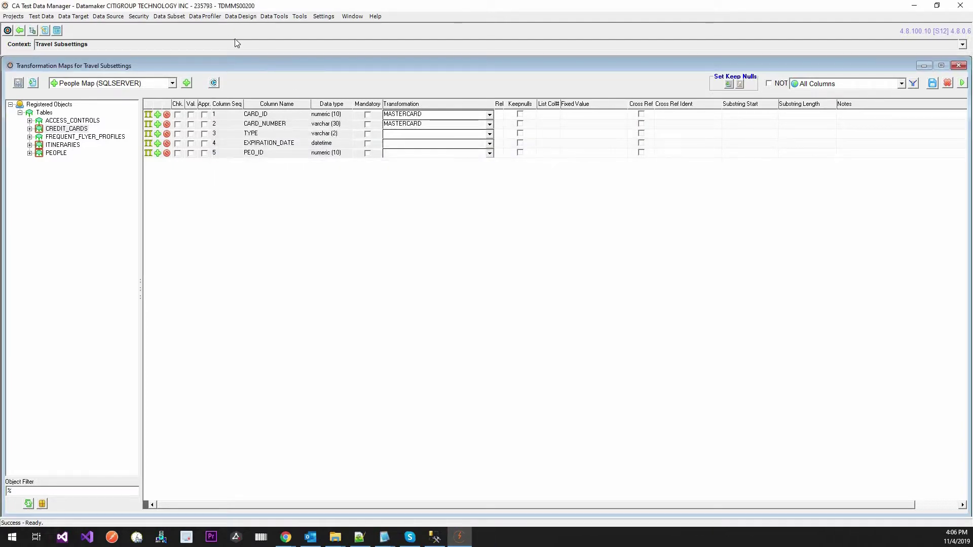
{"action": "left_click", "coordinate": [50, 19]}
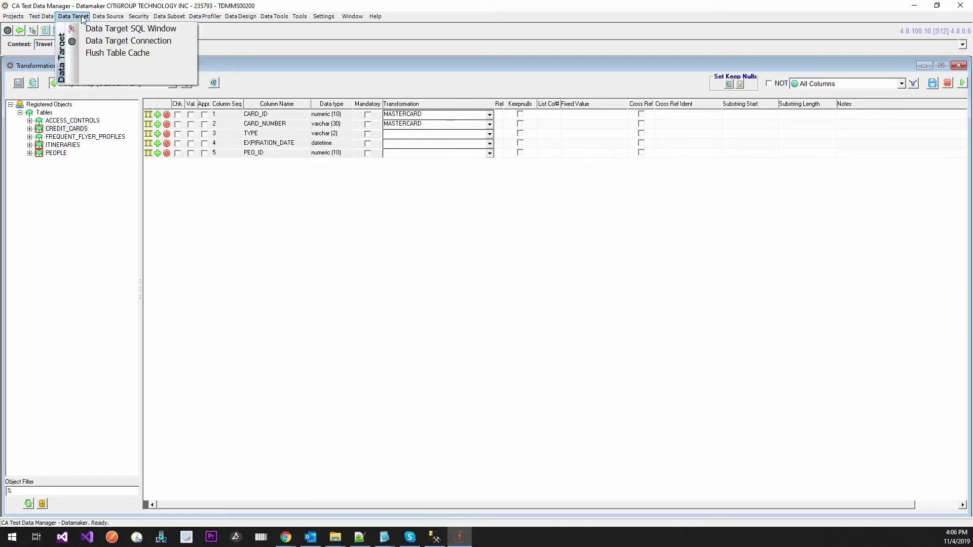
{"action": "mouse_move", "coordinate": [125, 21]}
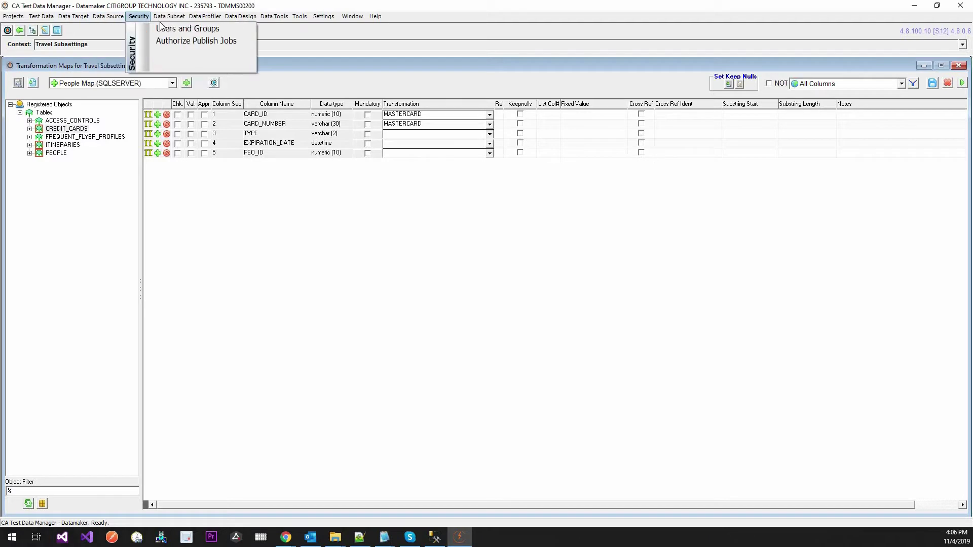
{"action": "mouse_move", "coordinate": [170, 20]}
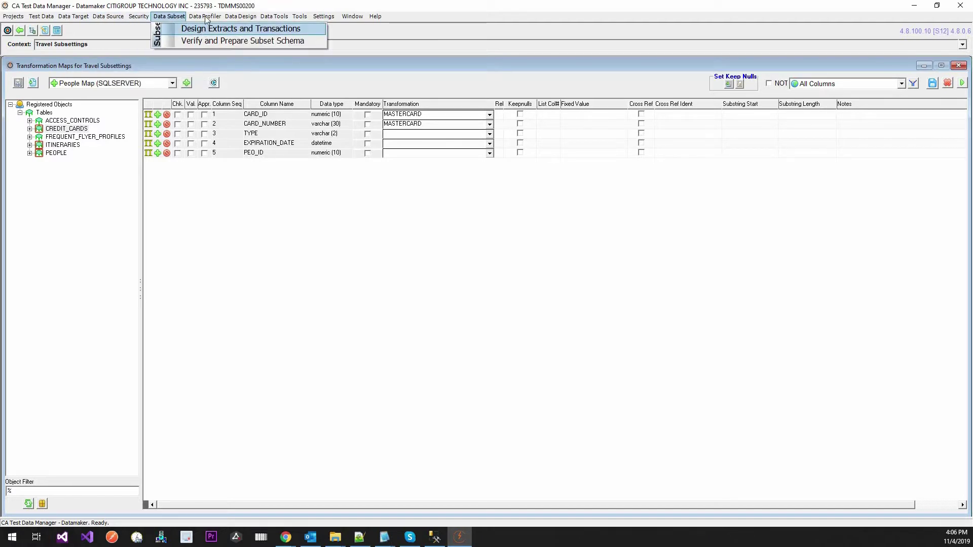
{"action": "mouse_move", "coordinate": [207, 17]}
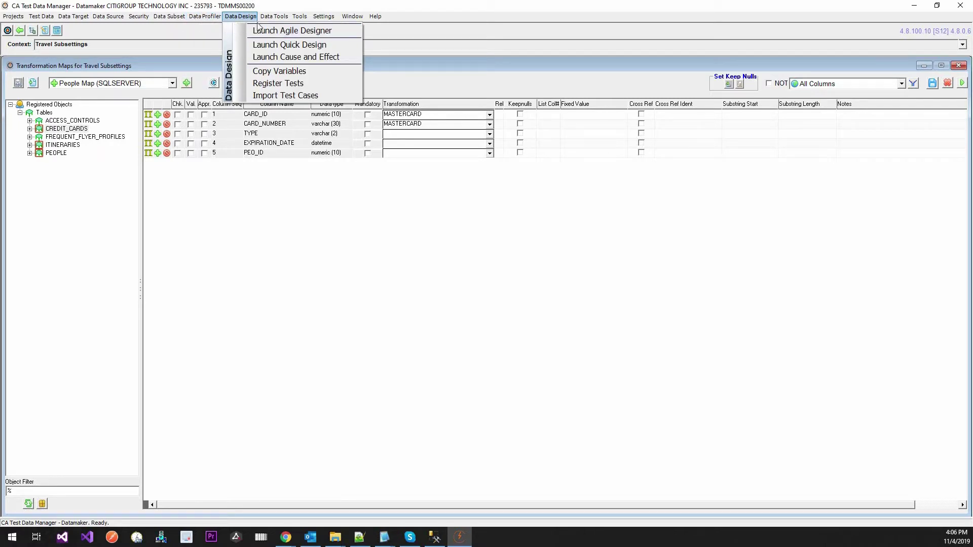
{"action": "mouse_move", "coordinate": [268, 18]}
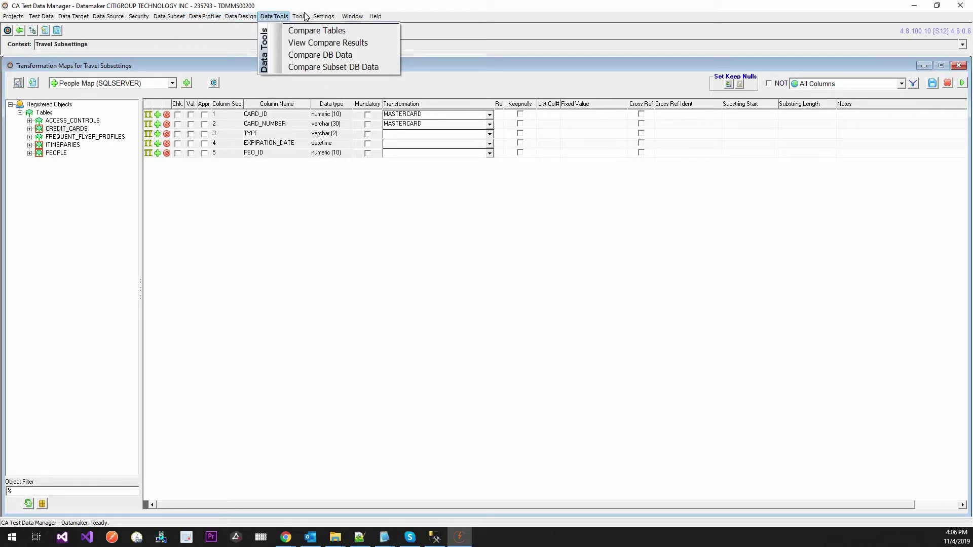
{"action": "mouse_move", "coordinate": [306, 17]}
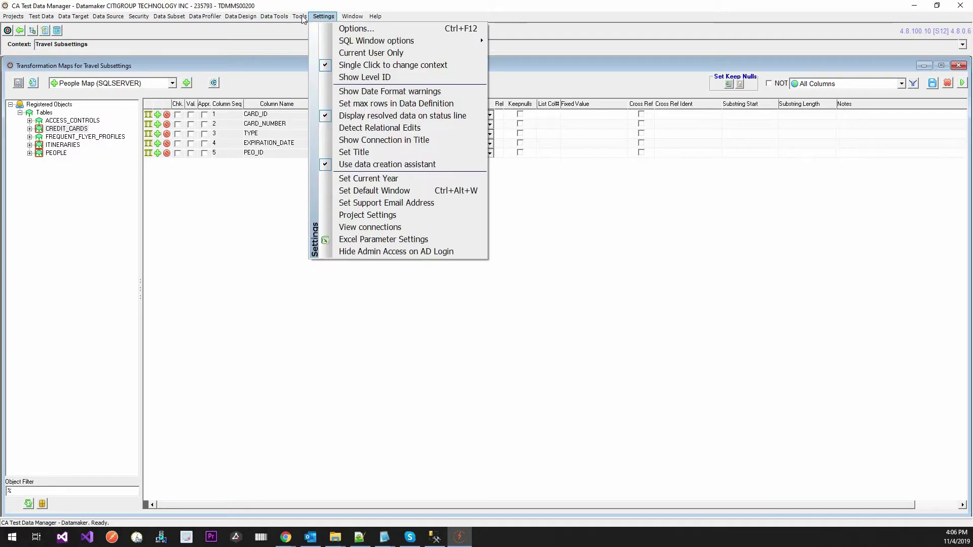
{"action": "mouse_move", "coordinate": [18, 17]}
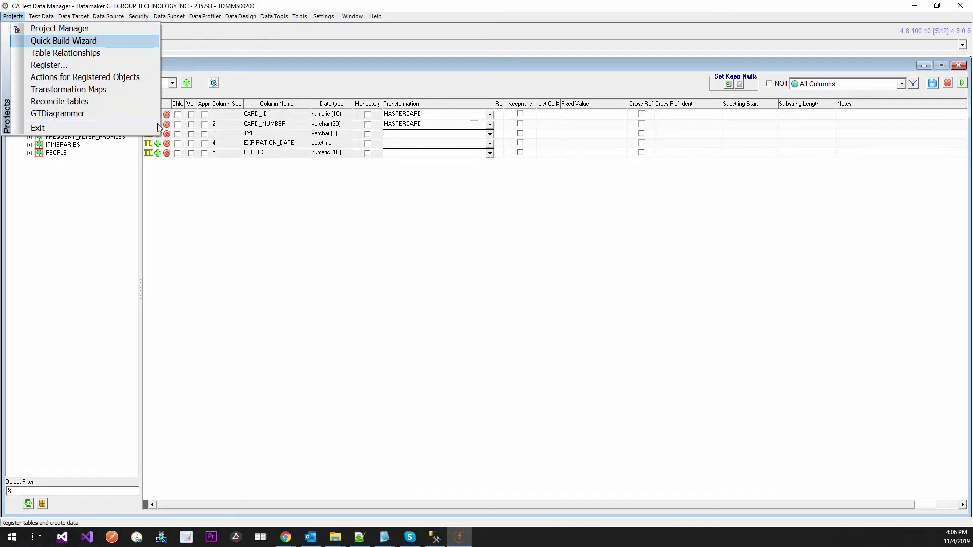
Step: Launch FastDataMasker, connect with the ConnectionToLocalTravel_E.txt connection file, and maximize the masking window
{"action": "left_click", "coordinate": [284, 229]}
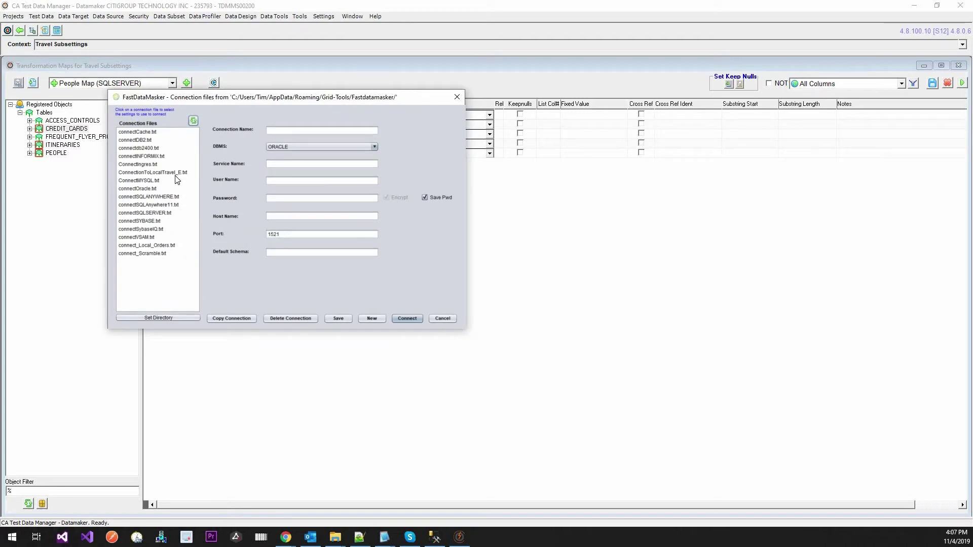
{"action": "left_click", "coordinate": [174, 173]}
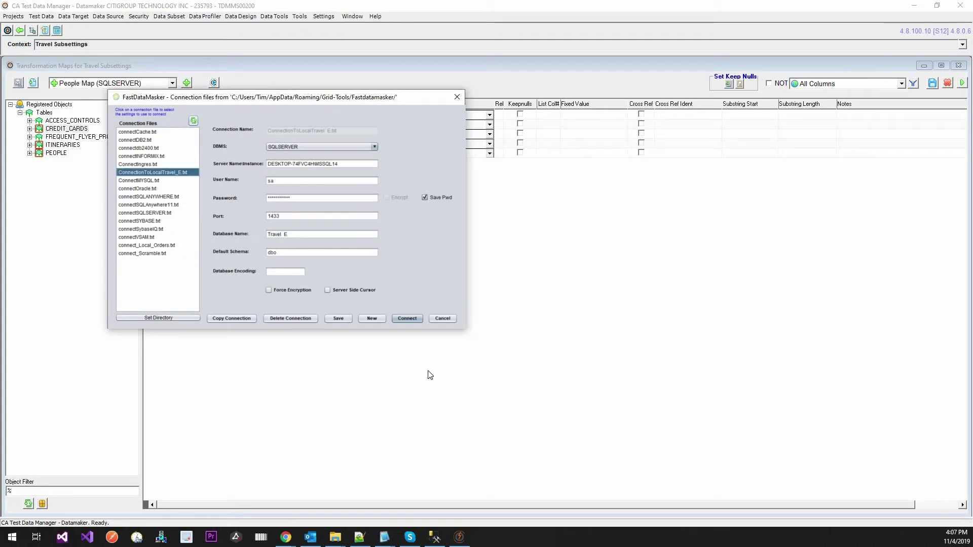
{"action": "left_click", "coordinate": [420, 321]}
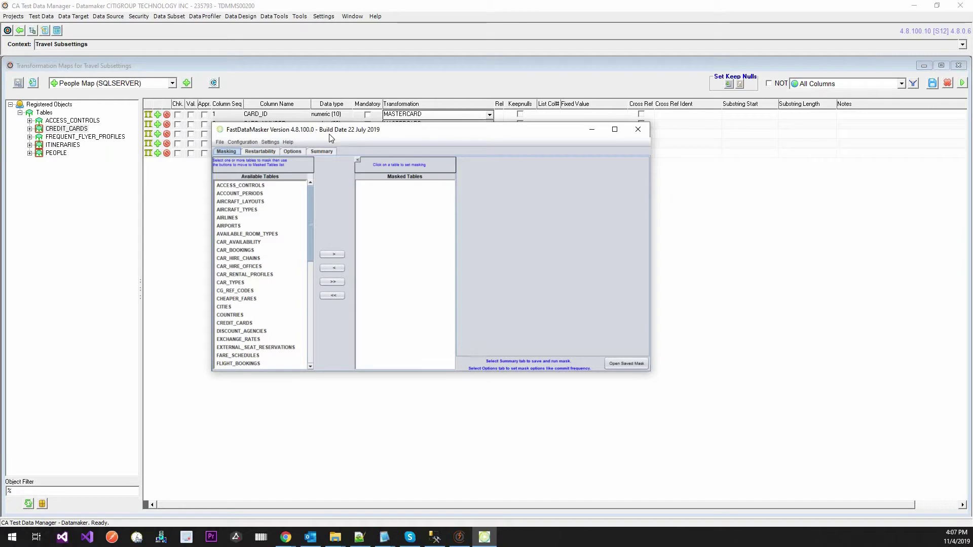
{"action": "double_click", "coordinate": [332, 129]}
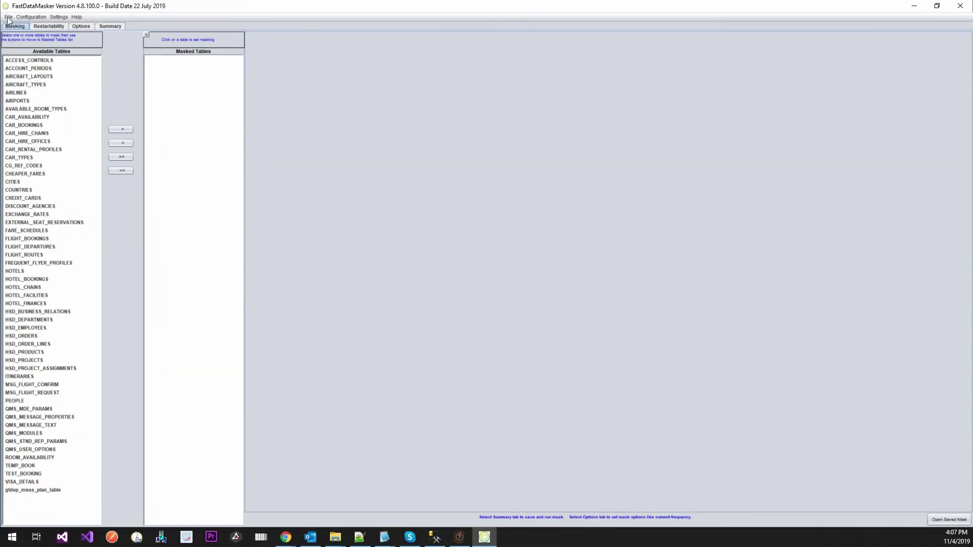
Step: Load the exported People_Map.csv masking map from the Desktop and dismiss the seed table connection dialog
{"action": "left_click", "coordinate": [25, 28]}
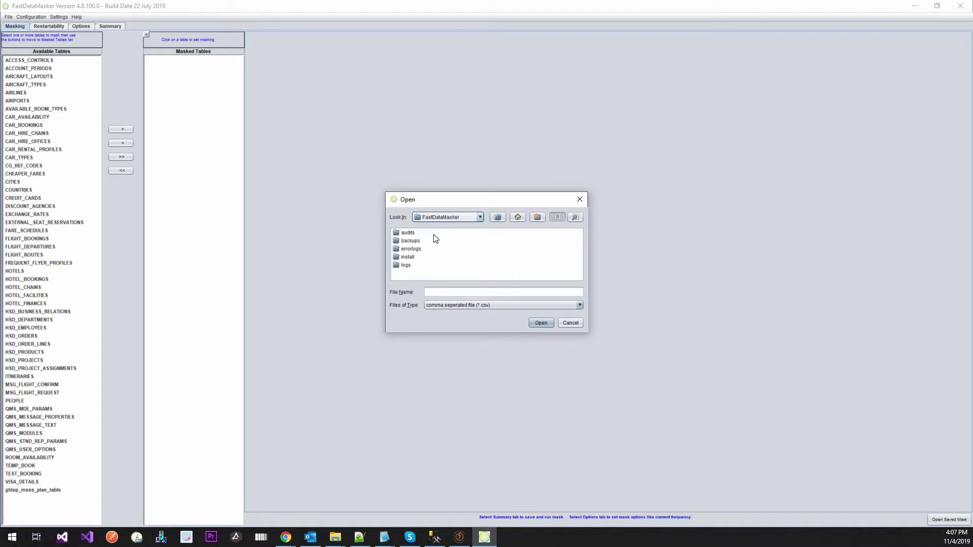
{"action": "left_click", "coordinate": [446, 217]}
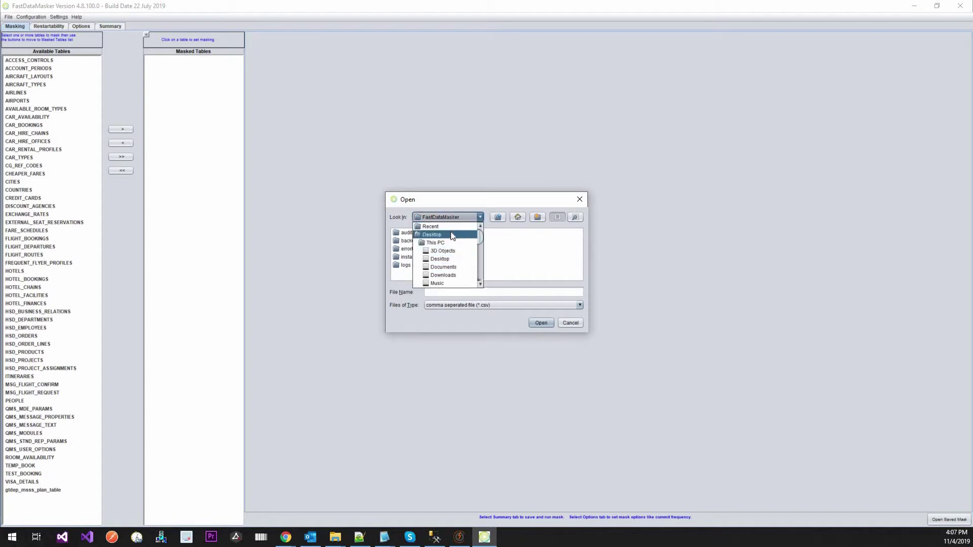
{"action": "left_click", "coordinate": [453, 235]}
{"action": "left_click", "coordinate": [471, 258]}
{"action": "left_click", "coordinate": [540, 323]}
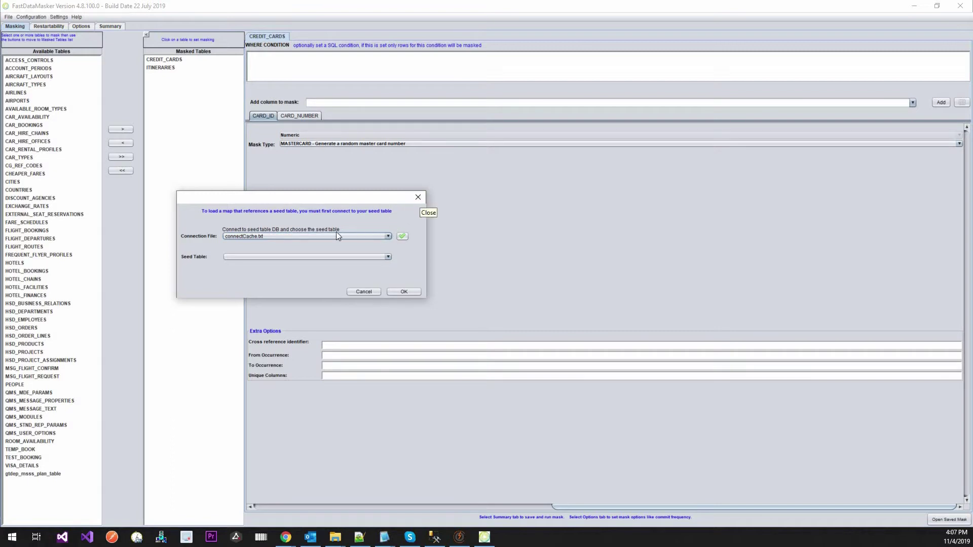
{"action": "left_click", "coordinate": [302, 257]}
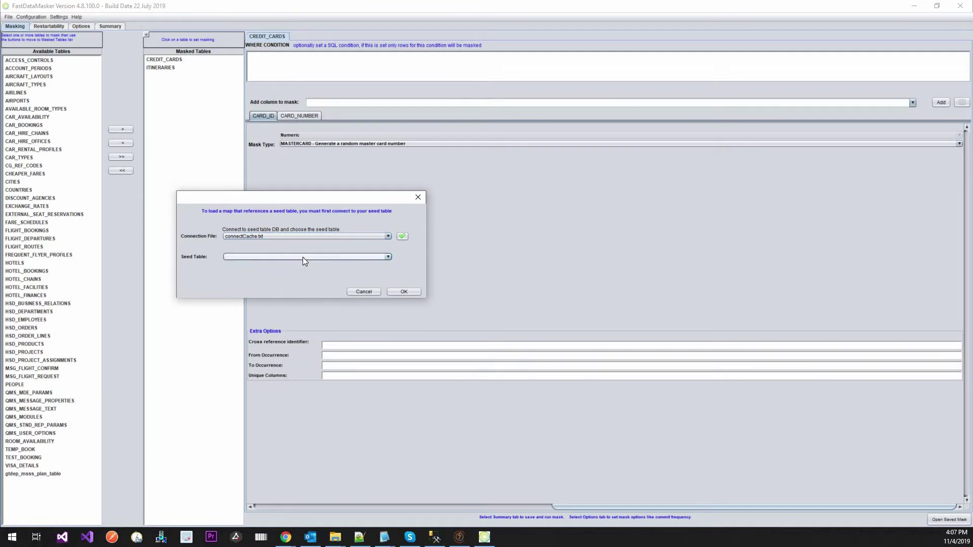
{"action": "left_click", "coordinate": [418, 199]}
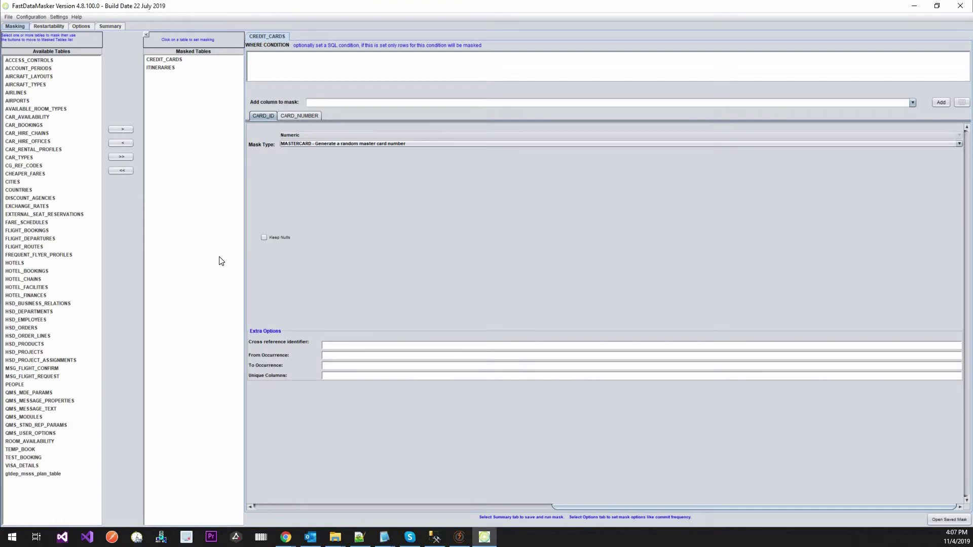
Step: Review the loaded masks for the ITINERARIES and CREDIT_CARDS tables, and leave the FastDataMasker window
{"action": "left_click", "coordinate": [165, 68]}
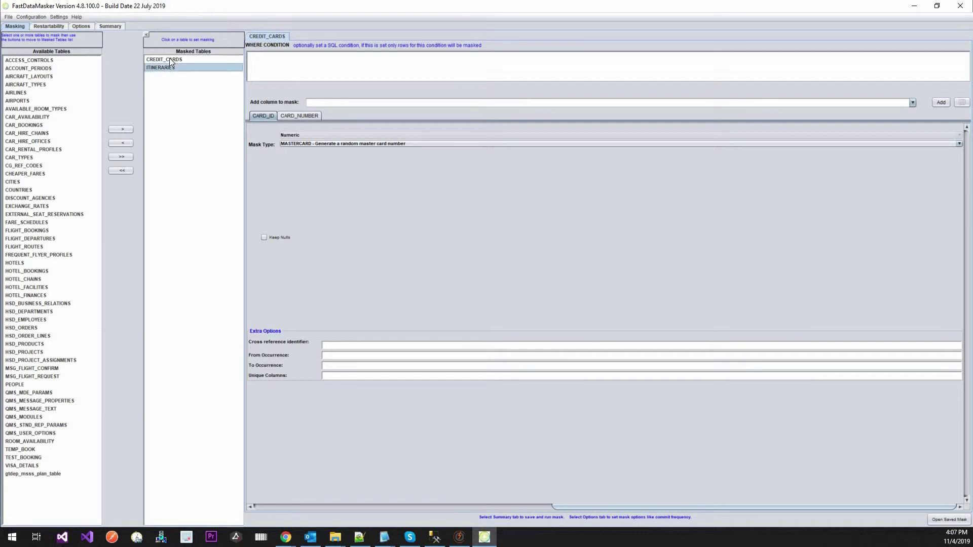
{"action": "key", "text": "Up"}
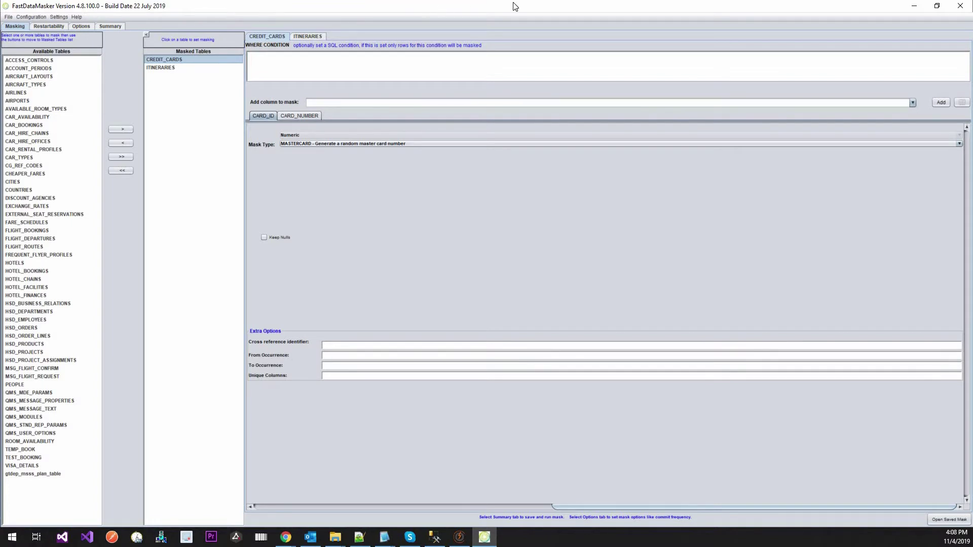
{"action": "left_click", "coordinate": [960, 6]}
Step: Decline exiting Datamaker and close the Transformation Maps window to return to the project tree
{"action": "left_click", "coordinate": [960, 5]}
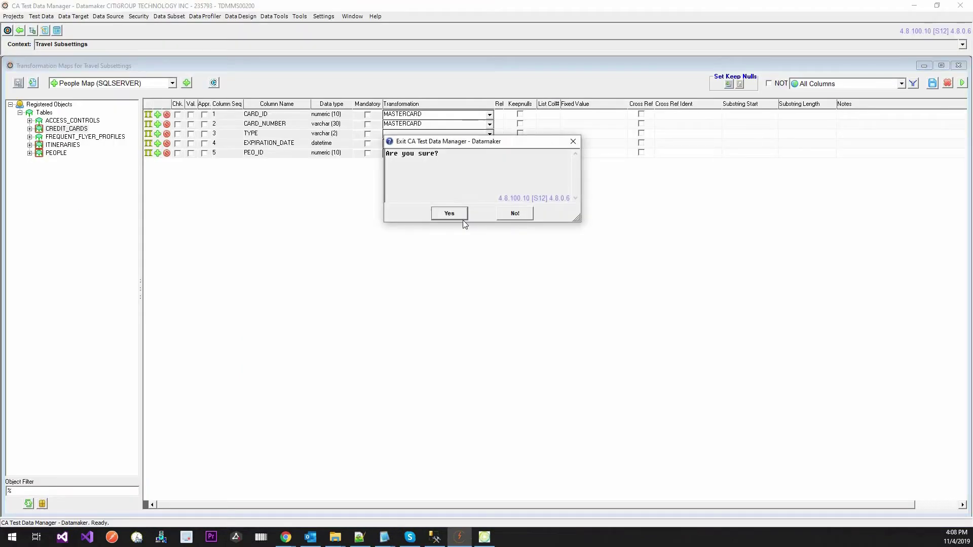
{"action": "left_click", "coordinate": [515, 213]}
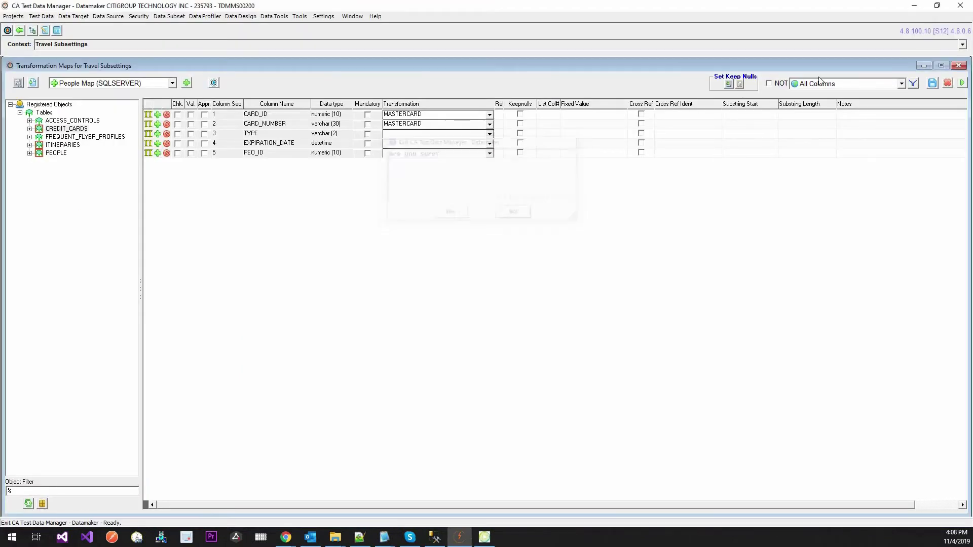
{"action": "left_click", "coordinate": [959, 65]}
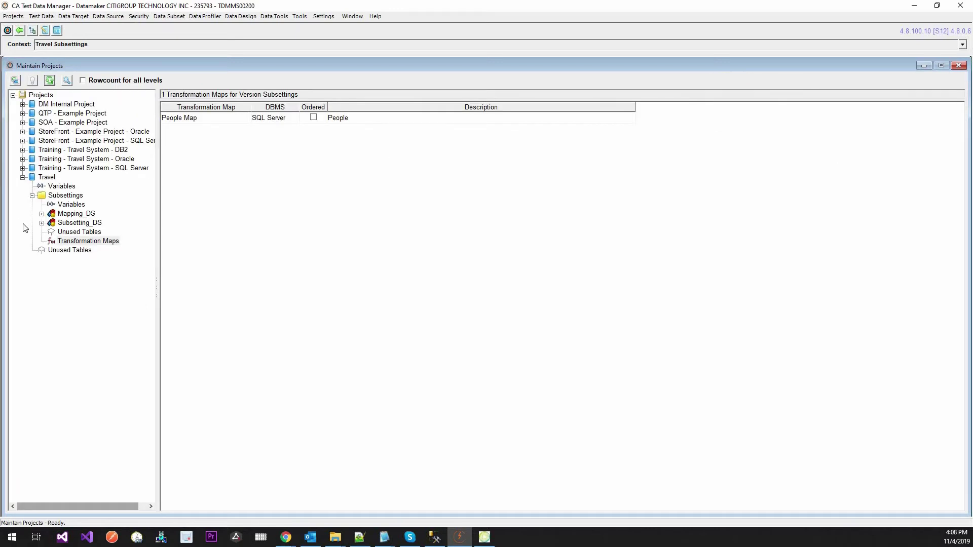
Step: Open row 1 of the used tables in the Subsetting_DP data pool to examine the column definitions, and close the pool
{"action": "double_click", "coordinate": [70, 223]}
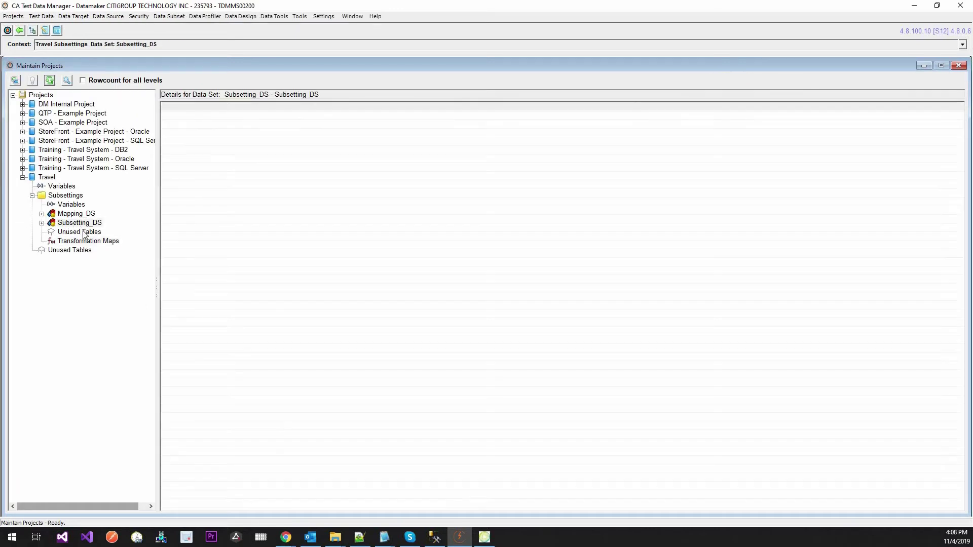
{"action": "left_click", "coordinate": [86, 241]}
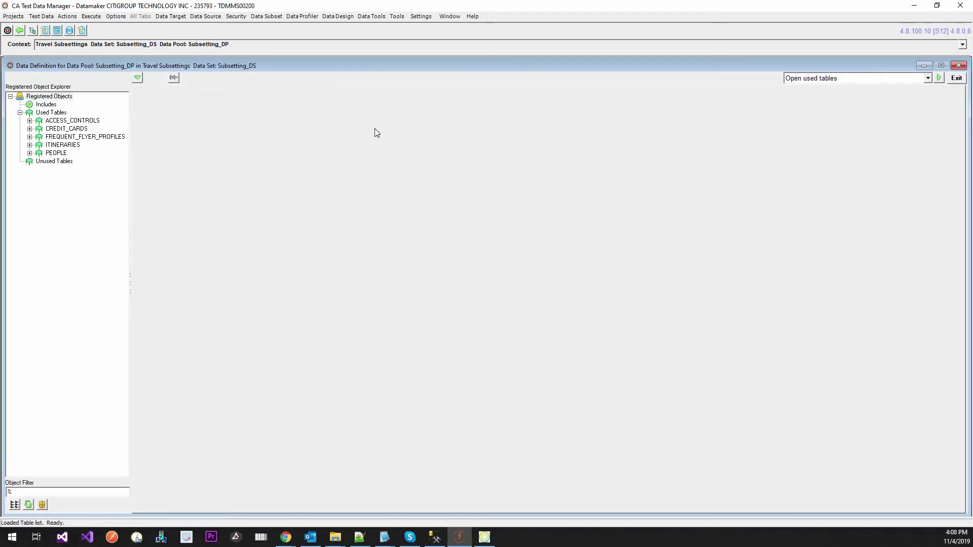
{"action": "left_click", "coordinate": [836, 80]}
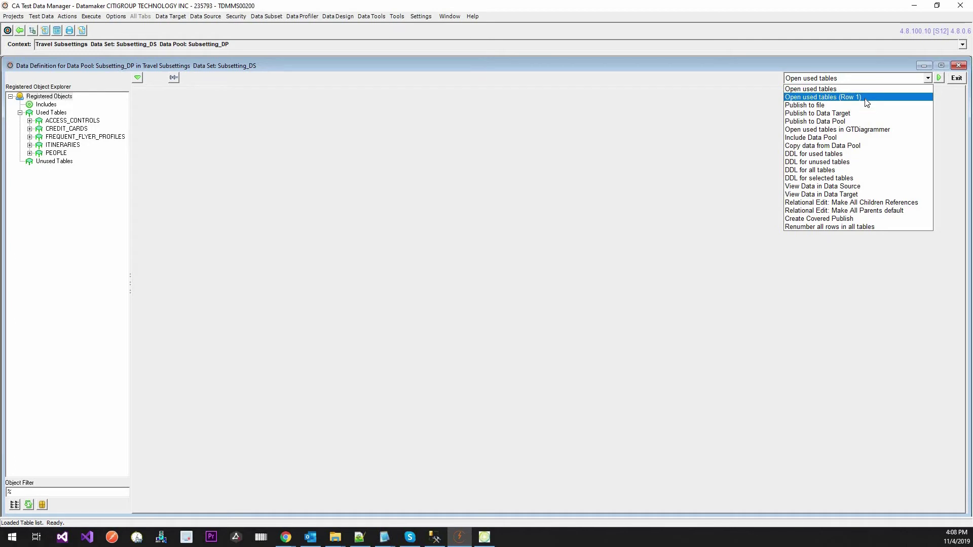
{"action": "left_click", "coordinate": [865, 98]}
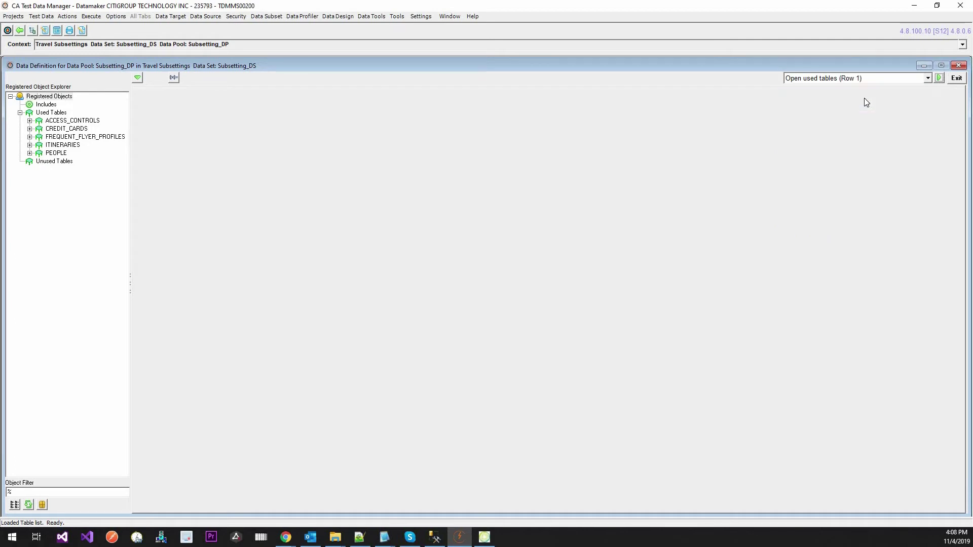
{"action": "left_click", "coordinate": [939, 77]}
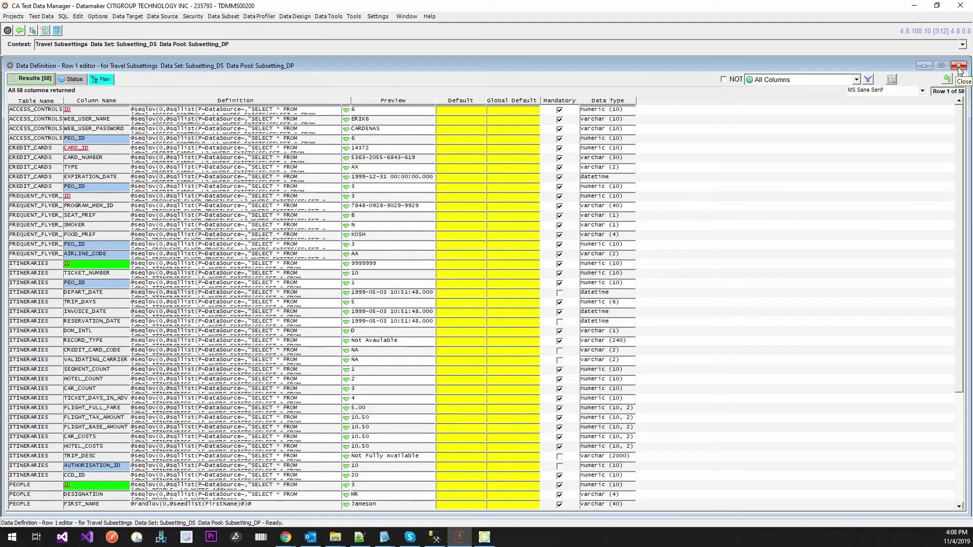
{"action": "left_click", "coordinate": [959, 66]}
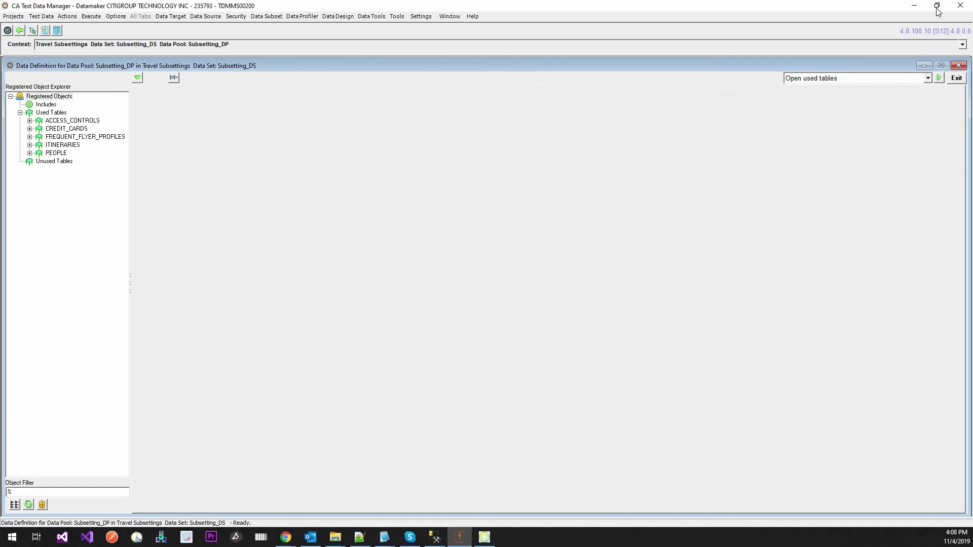
{"action": "left_click", "coordinate": [955, 79]}
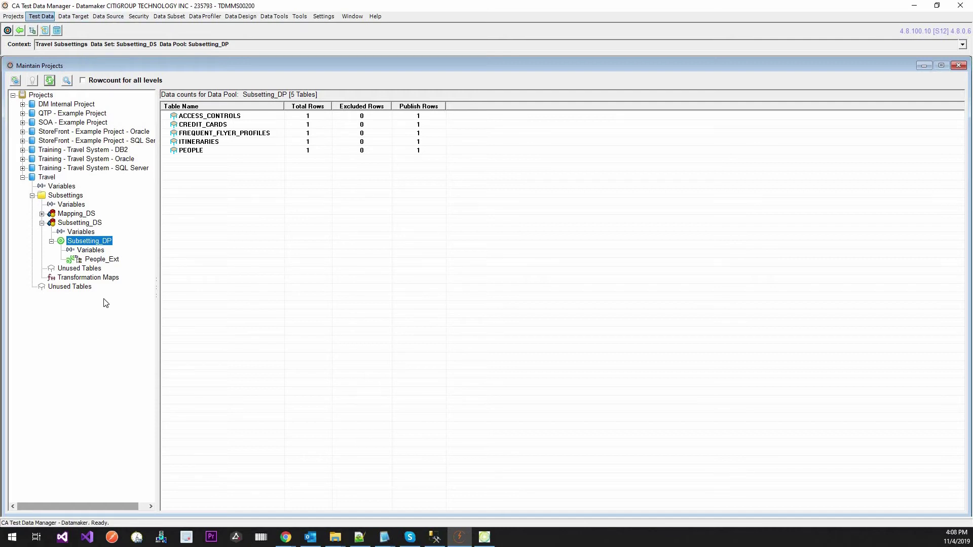
Step: Reopen People Map from the Subsettings version's transformation maps, close it, and expand the Mapping_DS data set
{"action": "left_click", "coordinate": [106, 278]}
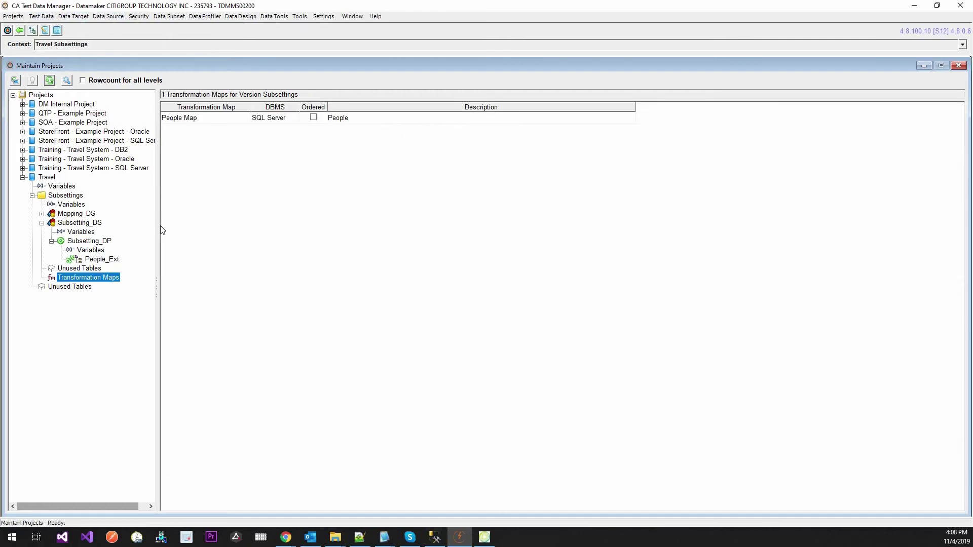
{"action": "double_click", "coordinate": [202, 121]}
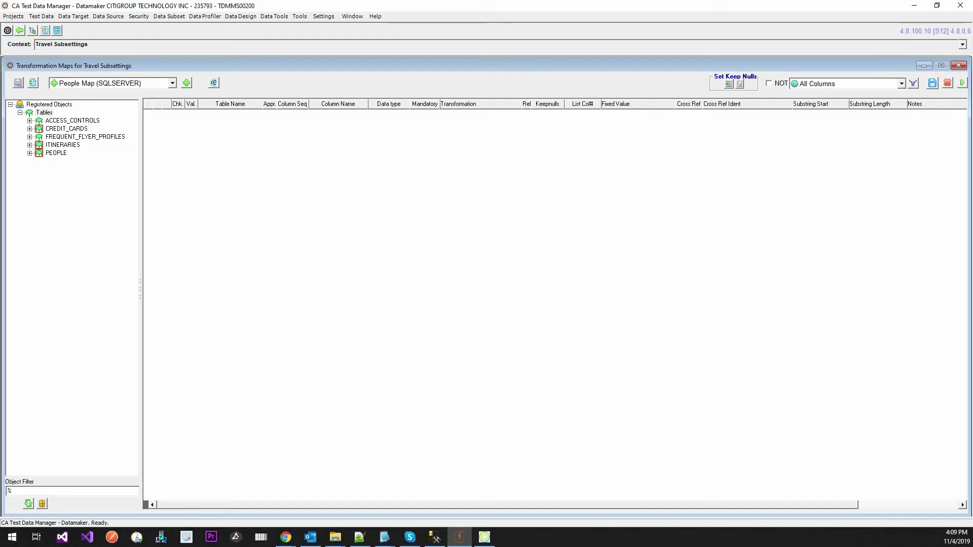
{"action": "key", "text": "alt+Tab"}
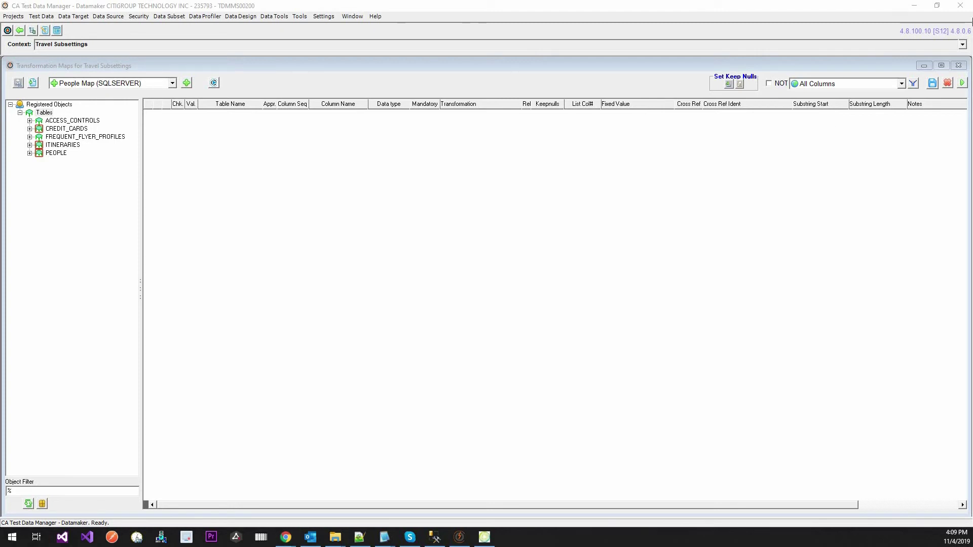
{"action": "left_click", "coordinate": [959, 66]}
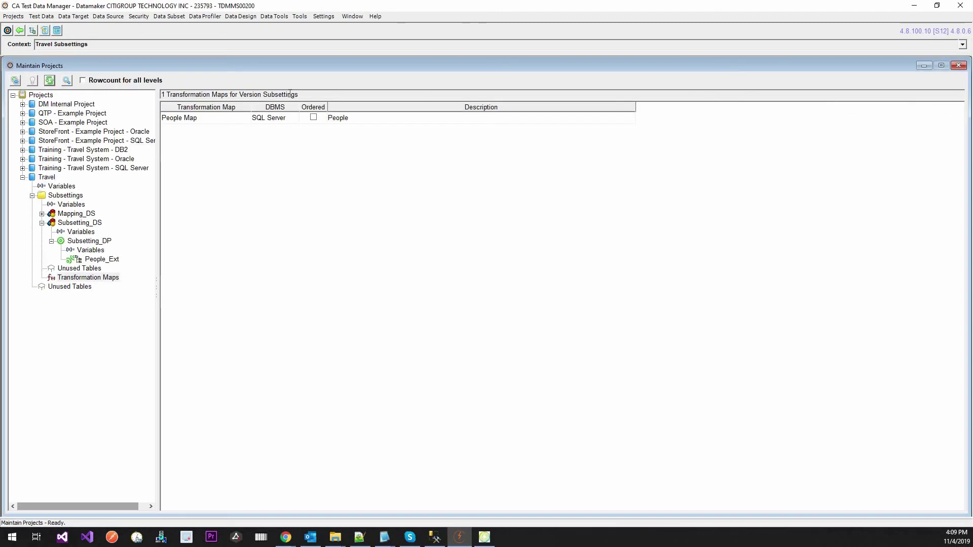
{"action": "left_click", "coordinate": [74, 213]}
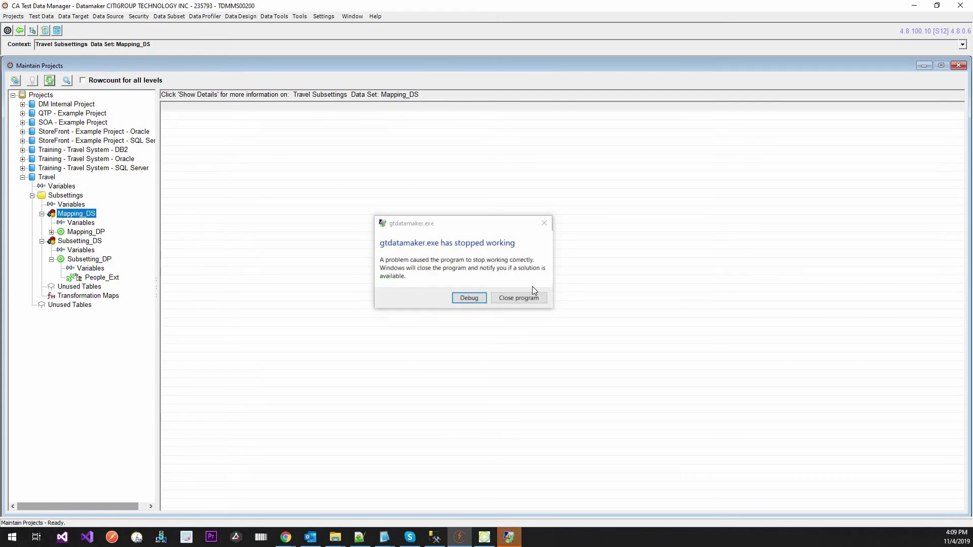
Step: Close the stopped Datamaker program and exit FastDataMasker
{"action": "left_click", "coordinate": [532, 298]}
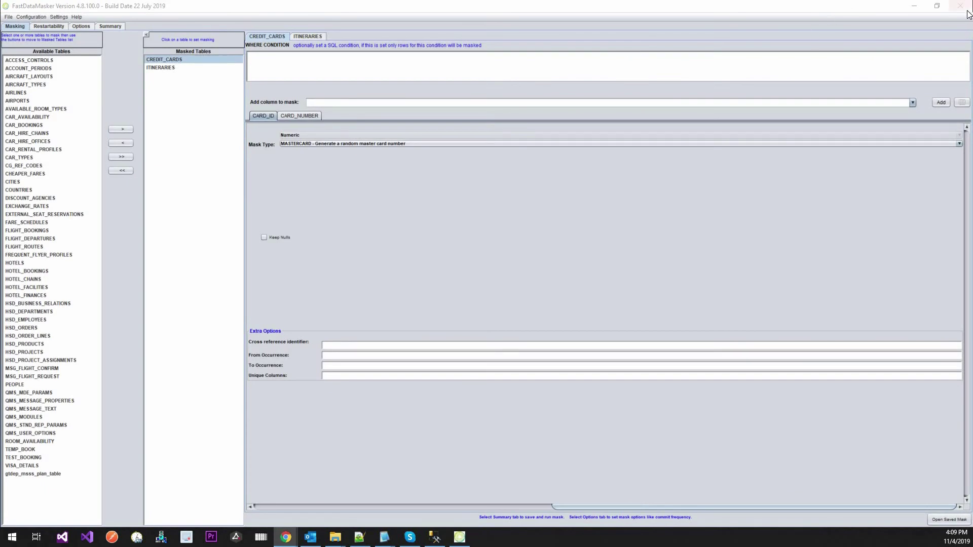
{"action": "key", "text": "alt+F4"}
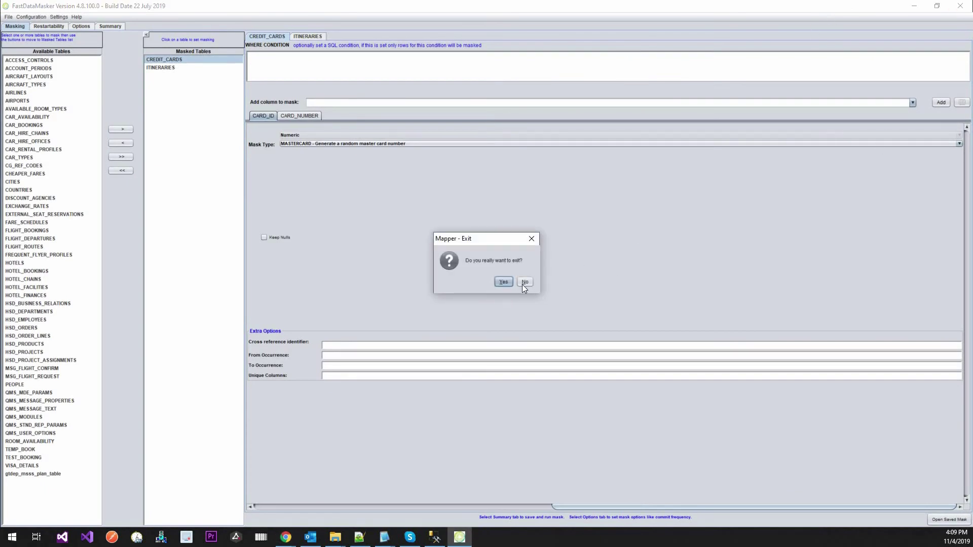
{"action": "left_click", "coordinate": [502, 282]}
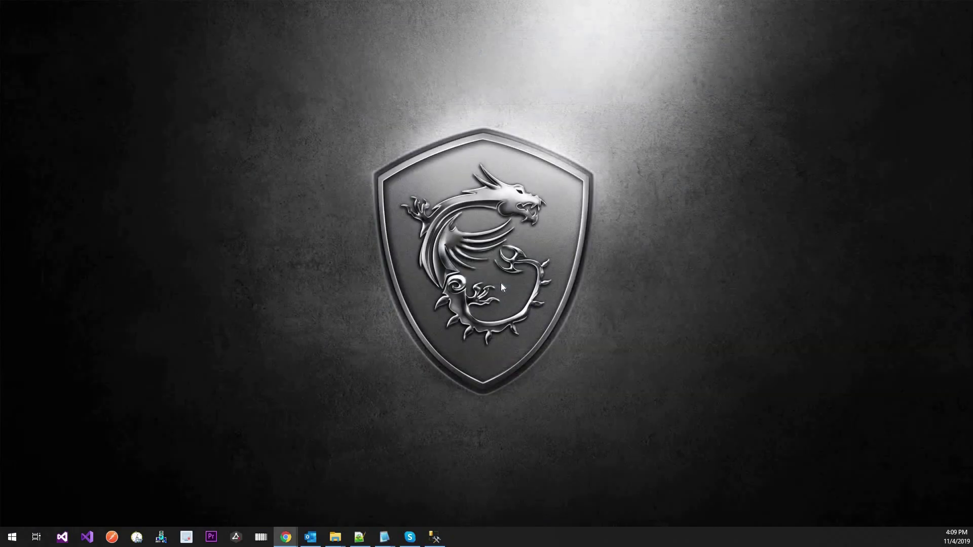